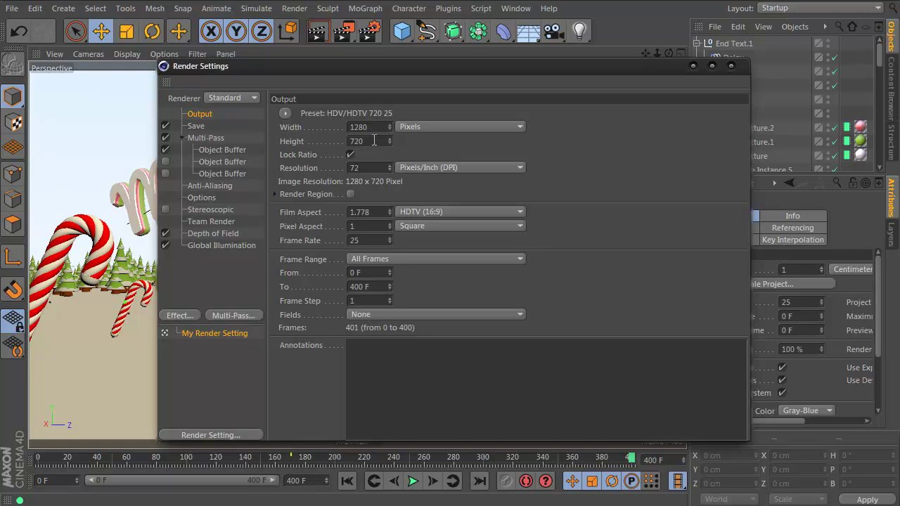
- Try output widths of 1920 and 1024 pixels with the ratio locked
click(360, 127)
text(1920)
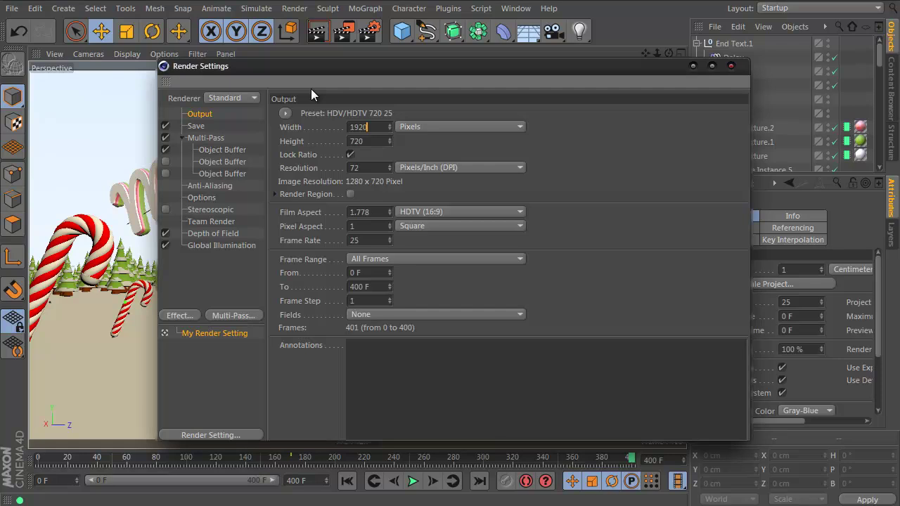
key(Return)
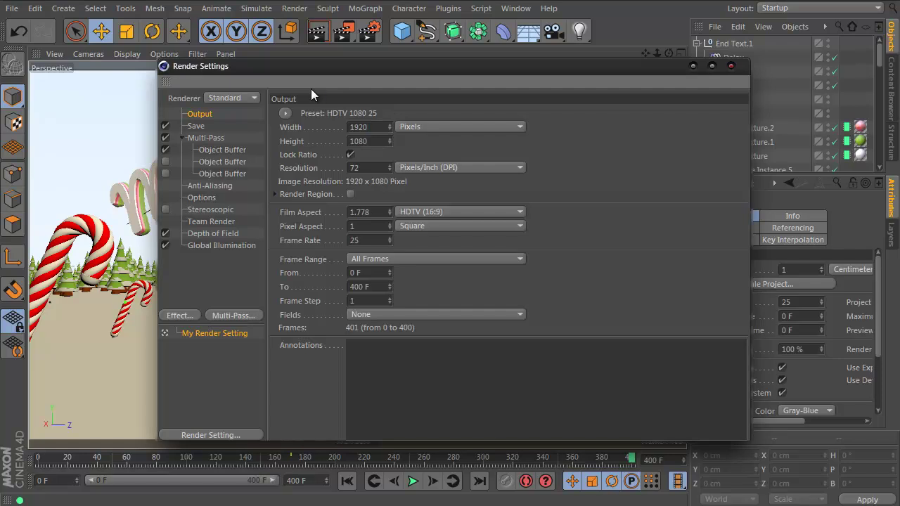
click(374, 127)
text(1024)
key(Return)
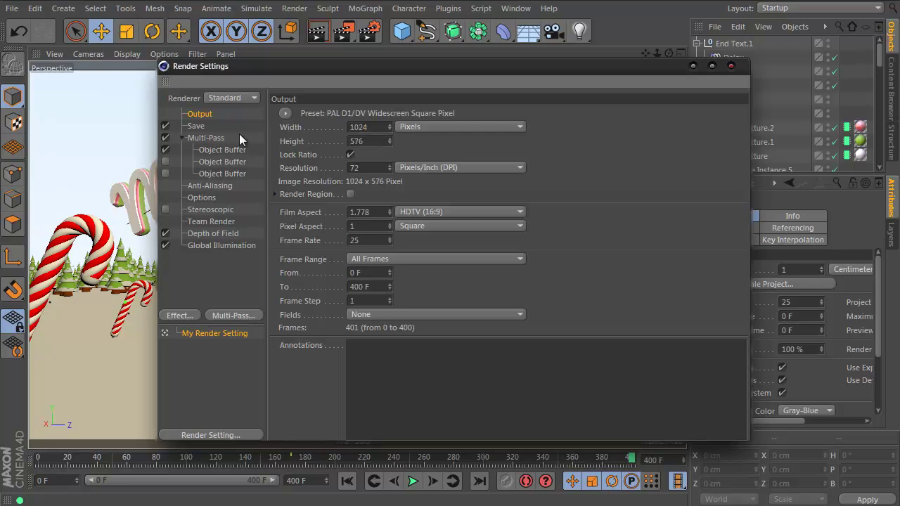
- Try output widths of 512, 16 and 1920 pixels for the render
click(378, 128)
text(812)
key(Return)
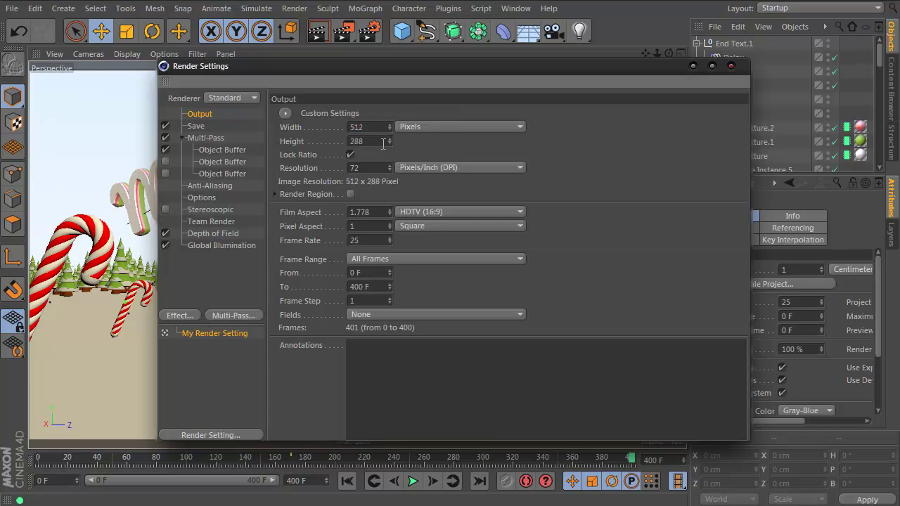
double_click(358, 126)
text(16)
key(Return)
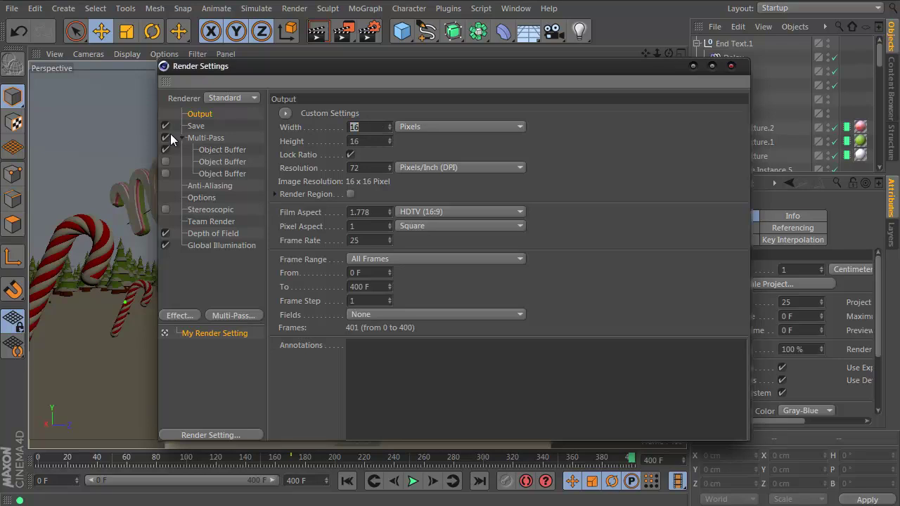
text(1920)
key(Return)
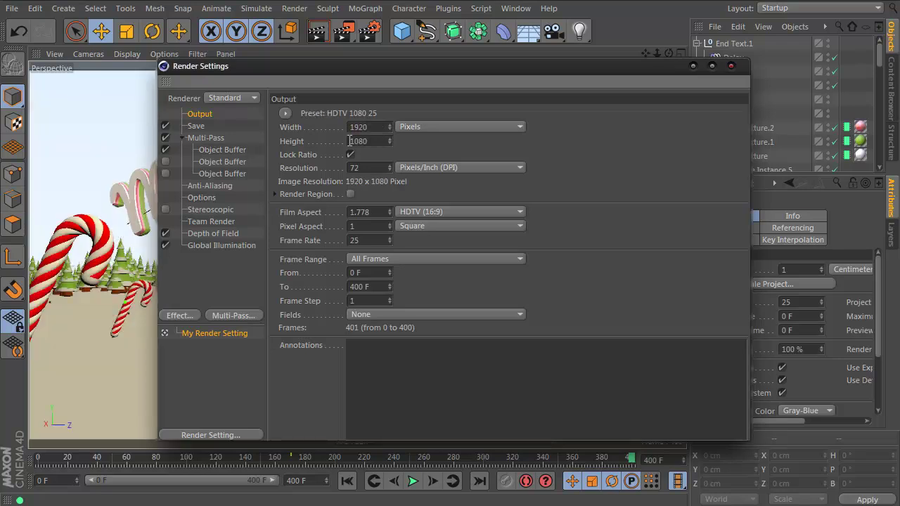
- Set the render output width to 160 pixels with the ratio locked
click(360, 127)
text(160)
key(Return)
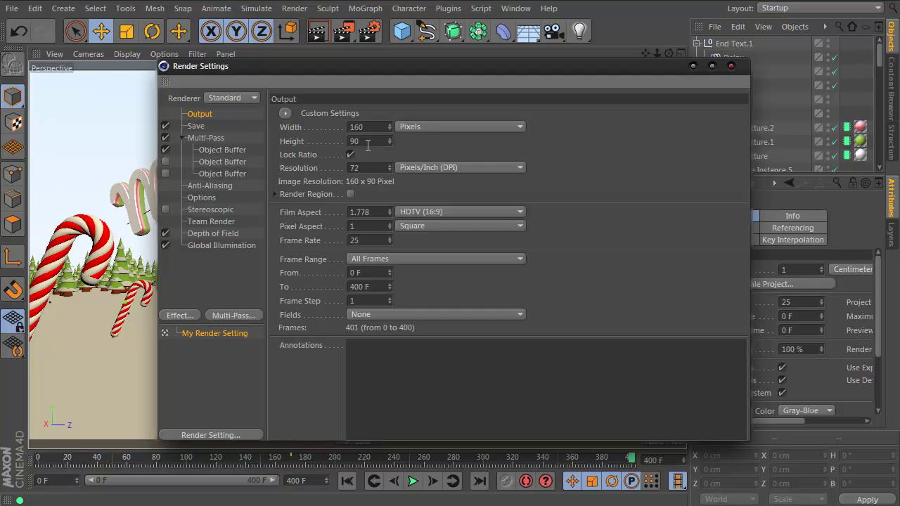
click(379, 241)
- Show the render's Save settings and review the file formats available for the regular image
click(201, 127)
click(476, 151)
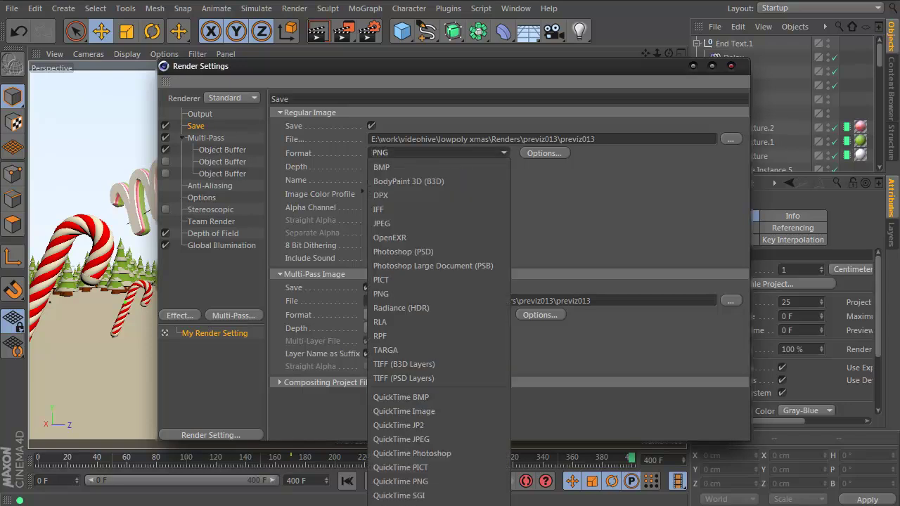
click(586, 187)
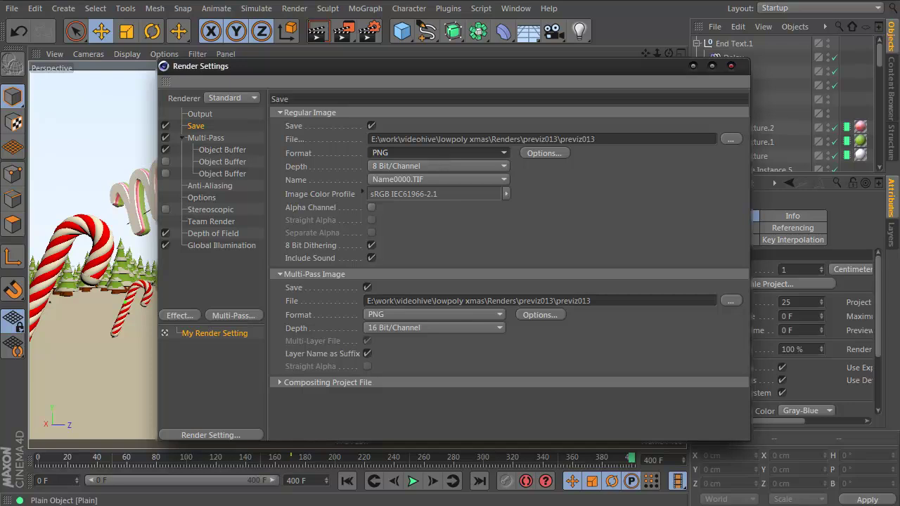
- Switch to the file explorer window showing the previz013 render folder and select the folder's path
key(alt+Tab)
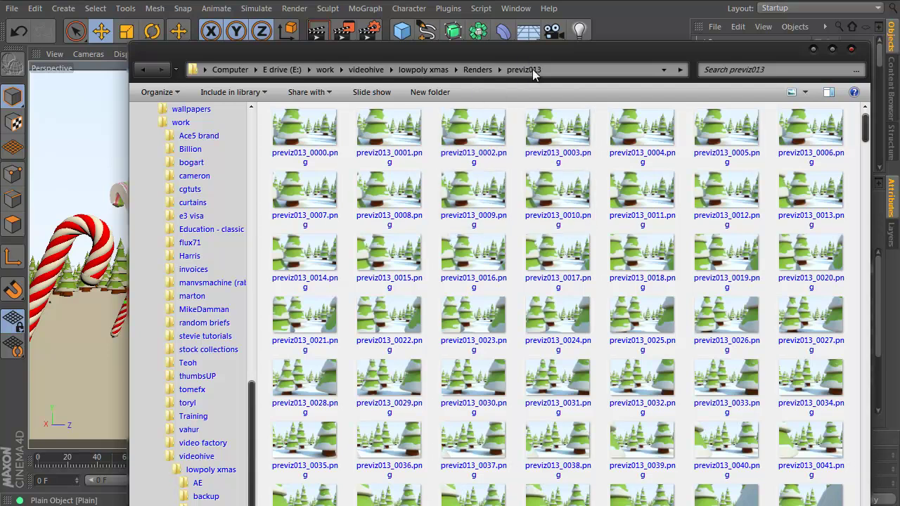
drag(532, 50, 536, 168)
click(535, 159)
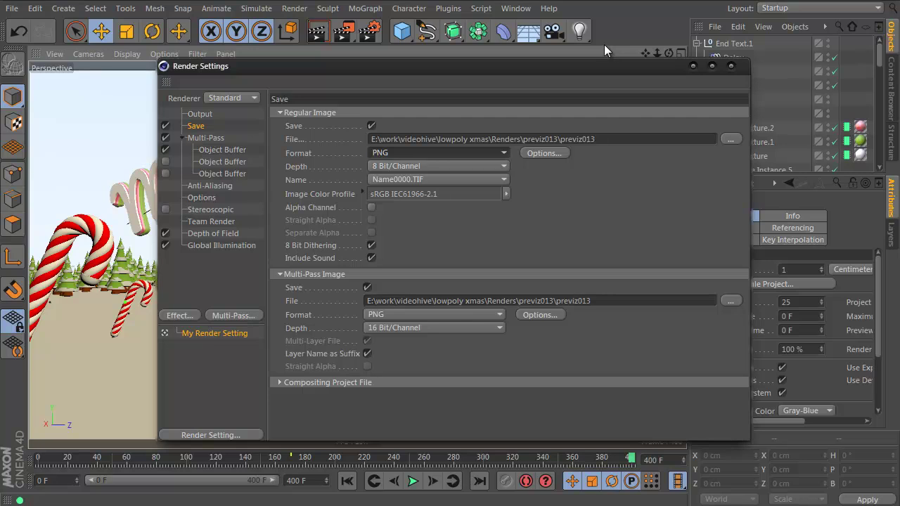
- Load the image sequence from E:\work\videohive\lowpoly xmas\Renders\previz013 into the Picture Viewer as an animation, frames 0 to 400 at 25 fps
key(shift+r)
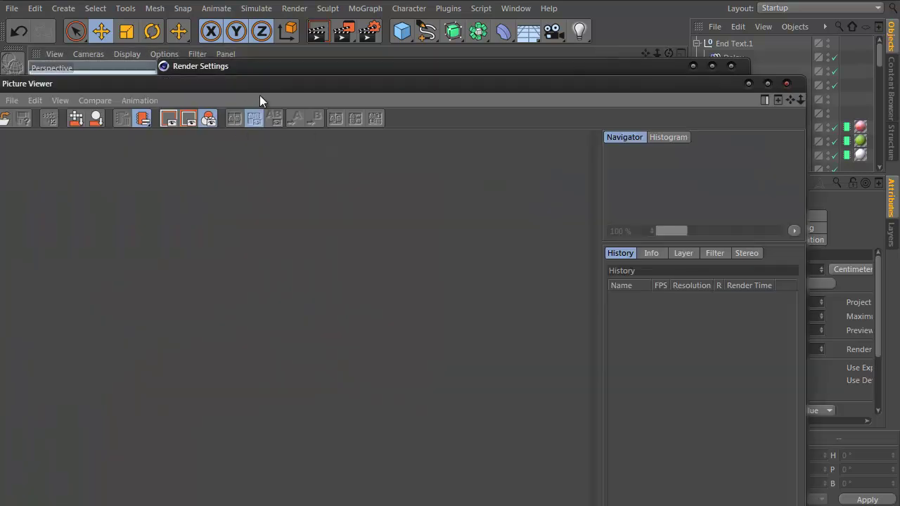
drag(265, 84, 333, 7)
click(70, 42)
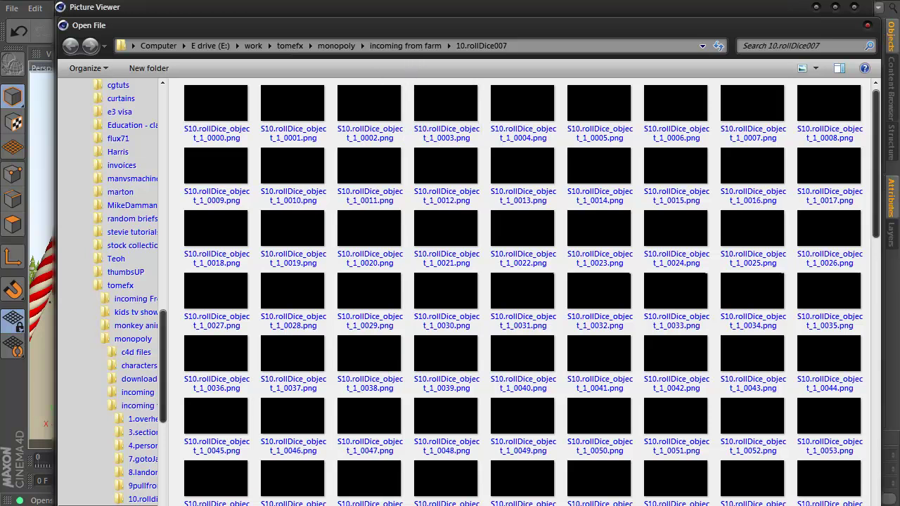
click(592, 45)
text(E:\work\videohive\lowpoly xmas\Renders\previz013)
key(Return)
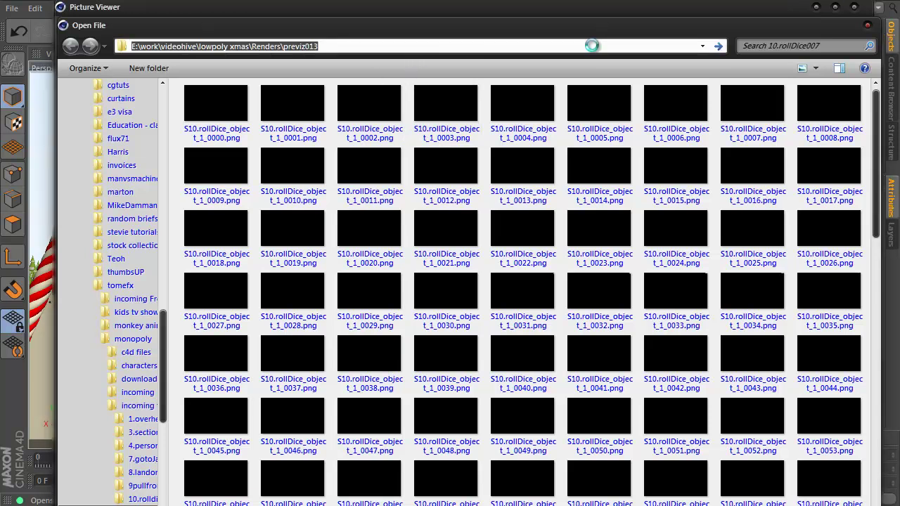
double_click(215, 105)
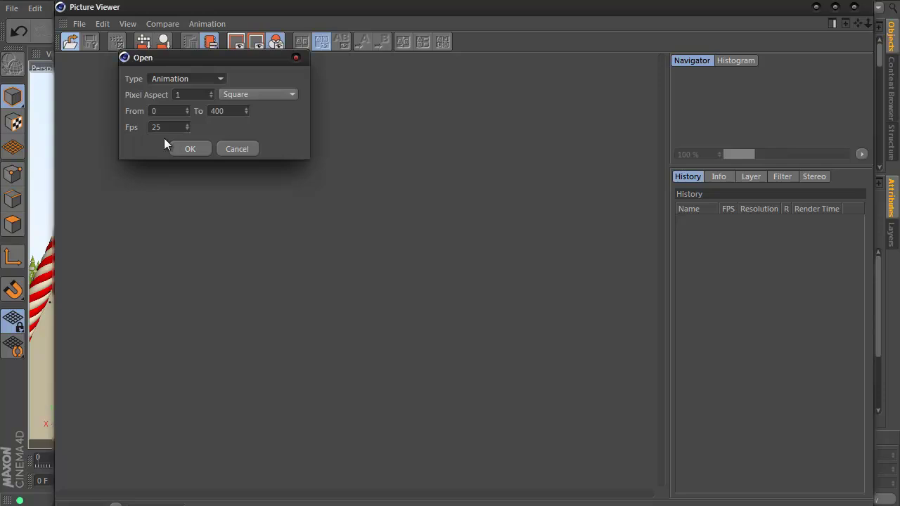
click(177, 145)
- Scrub through the loaded previz013 sequence to review the rendered animation
scroll(277, 271, down, 5)
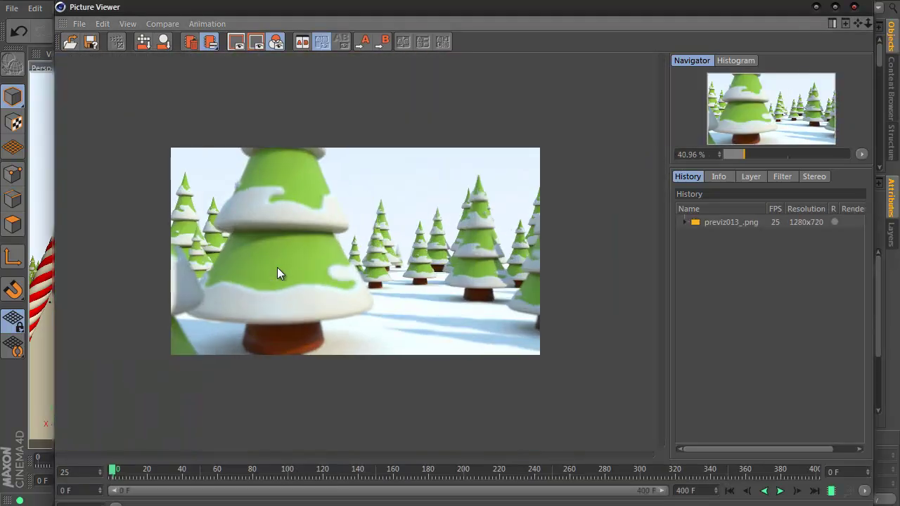
drag(133, 459, 553, 483)
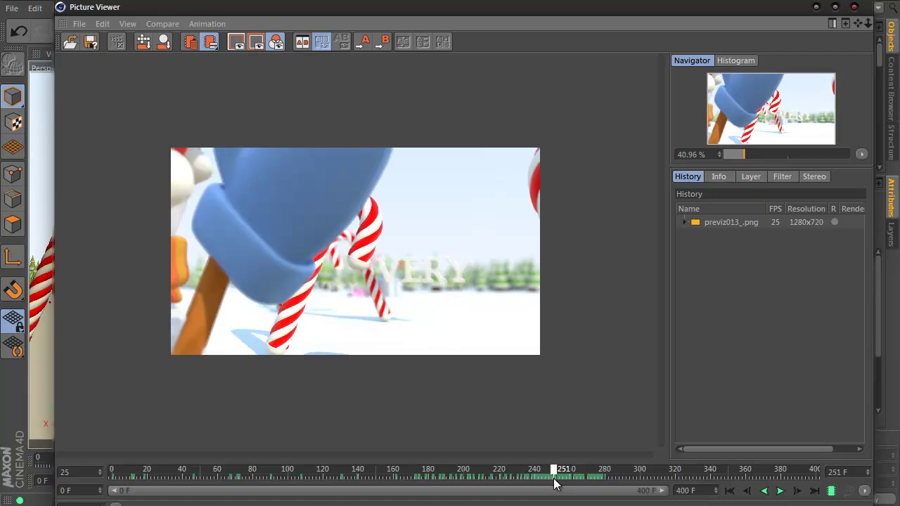
drag(555, 484, 763, 473)
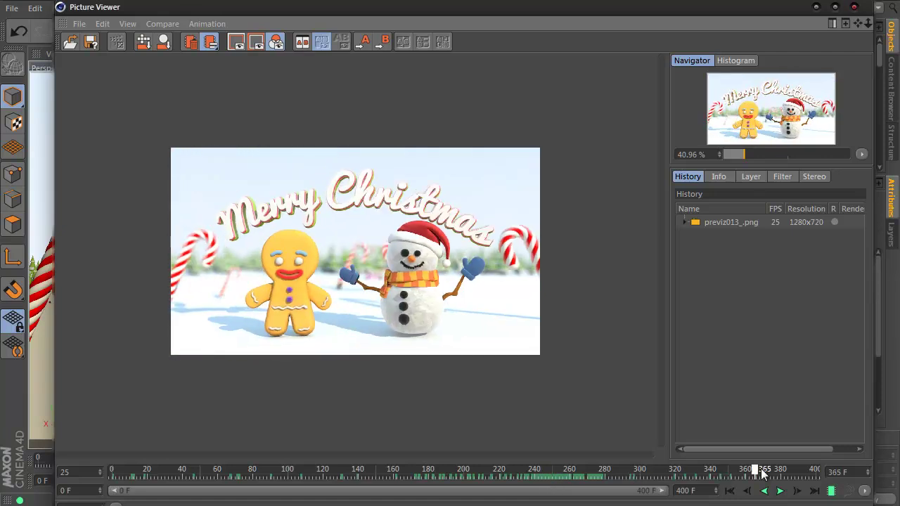
click(854, 7)
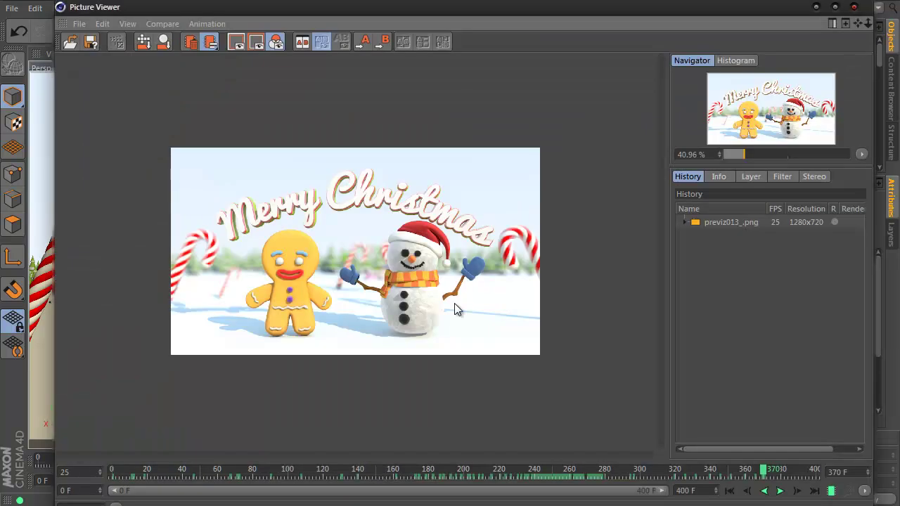
click(121, 471)
mouse_move(120, 475)
mouse_down()
mouse_move(394, 480)
mouse_move(333, 484)
mouse_move(335, 476)
mouse_up()
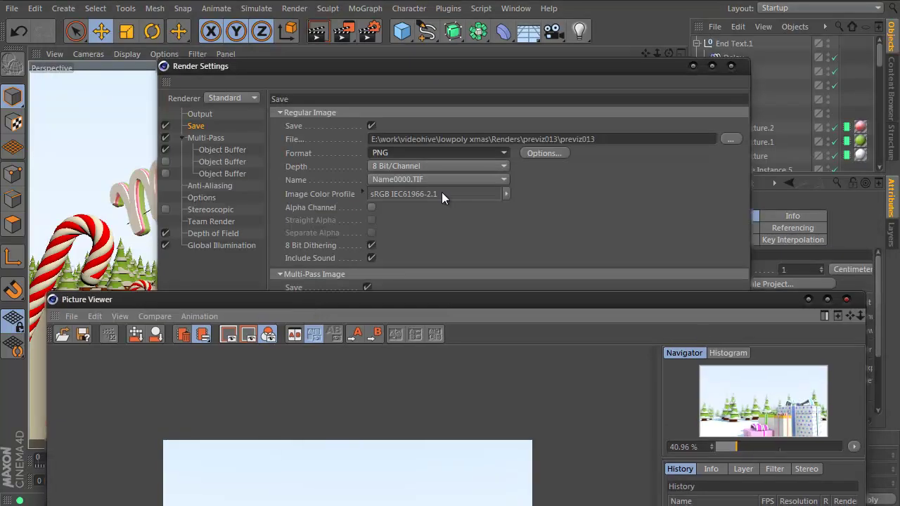
- In the Output settings, try 250 as the render's start frame, then return it to 0
click(199, 113)
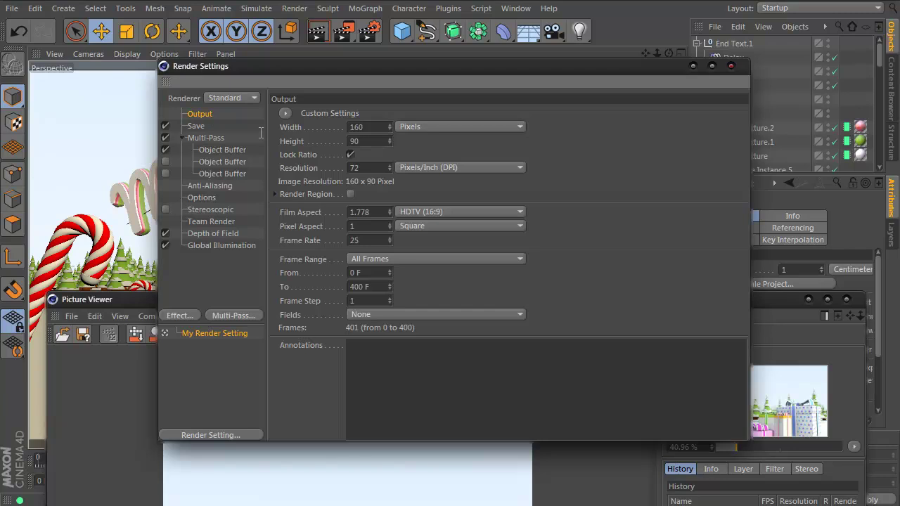
double_click(365, 272)
text(250)
key(Return)
double_click(382, 272)
text(0)
key(Return)
- Close the Picture Viewer and show the render's Save settings
drag(109, 298, 107, 10)
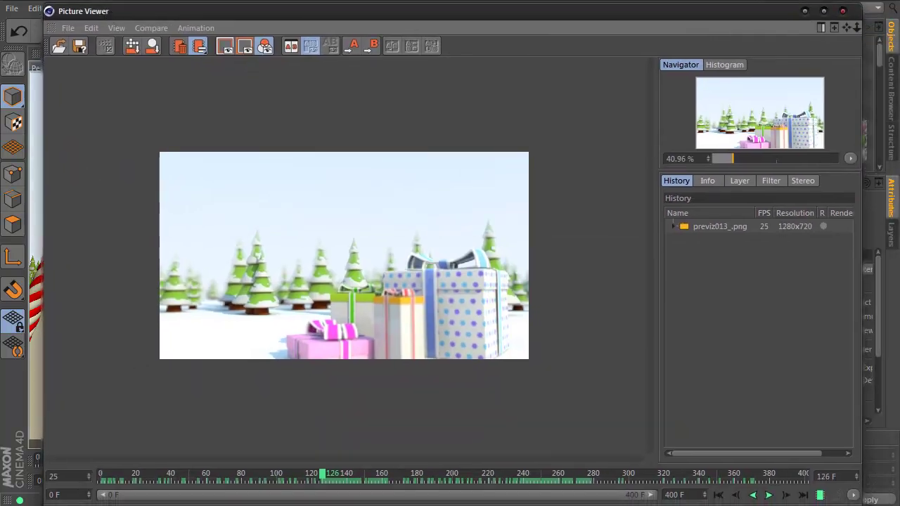
click(843, 10)
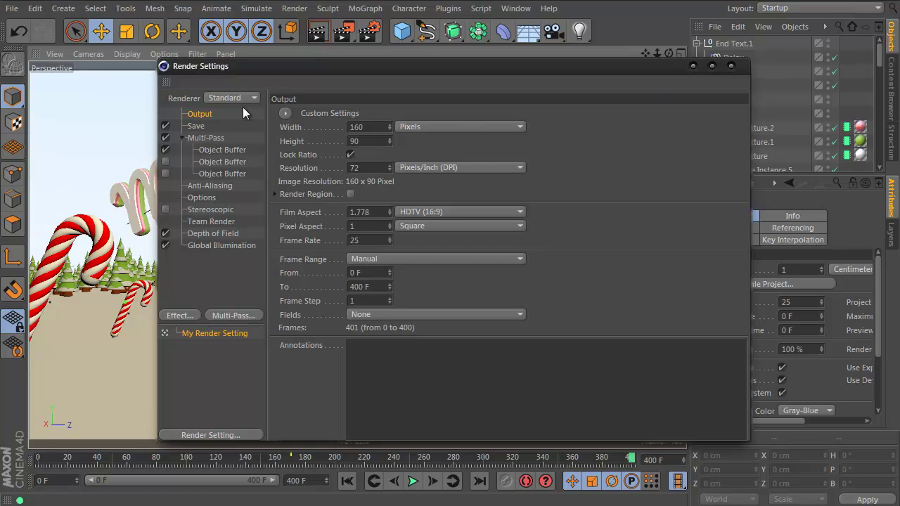
click(196, 126)
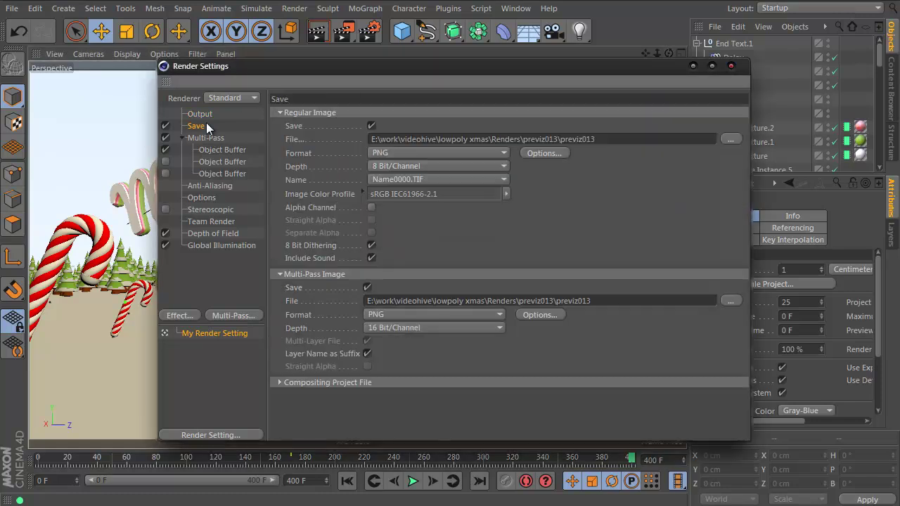
- Try TIFF (PSD Layers) and JPEG as the regular image format, then set it back to PNG
click(482, 154)
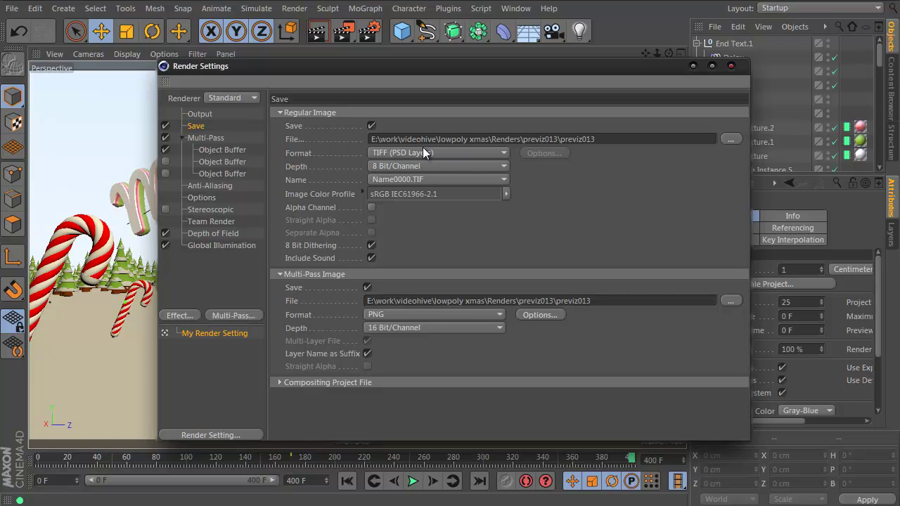
click(422, 147)
click(423, 218)
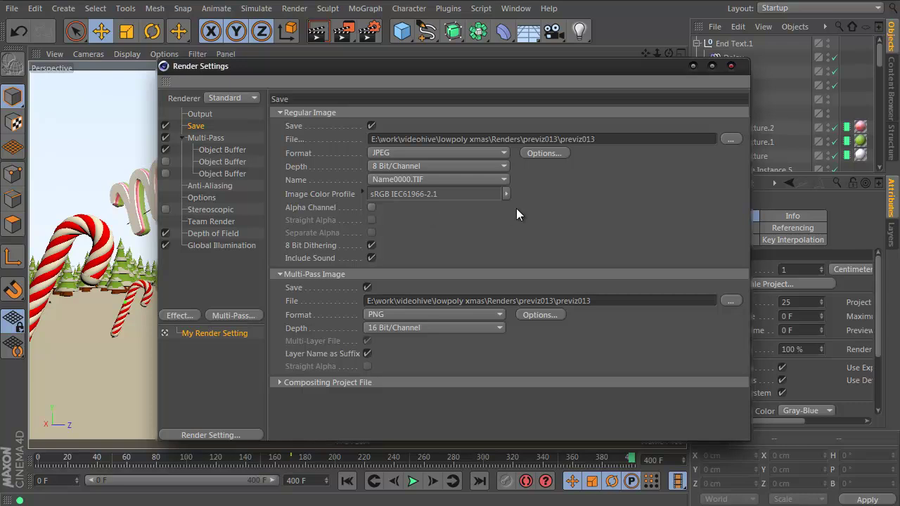
click(494, 152)
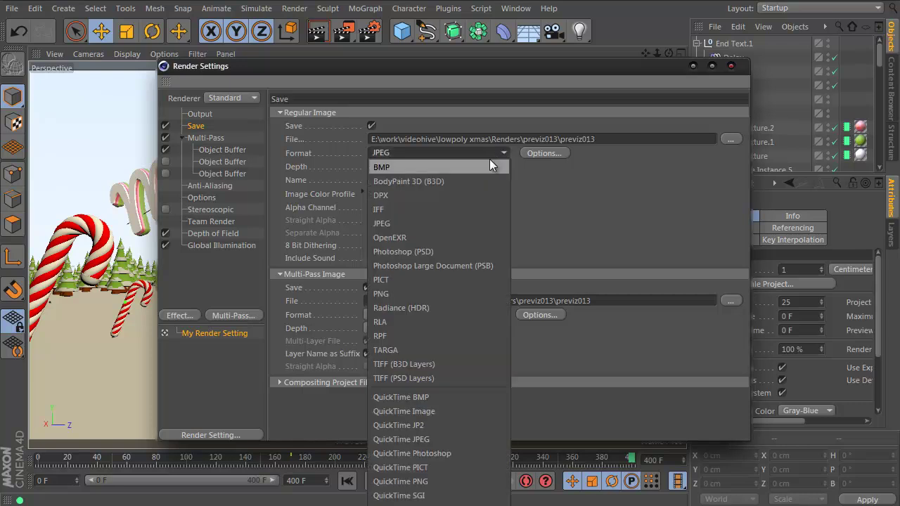
click(436, 291)
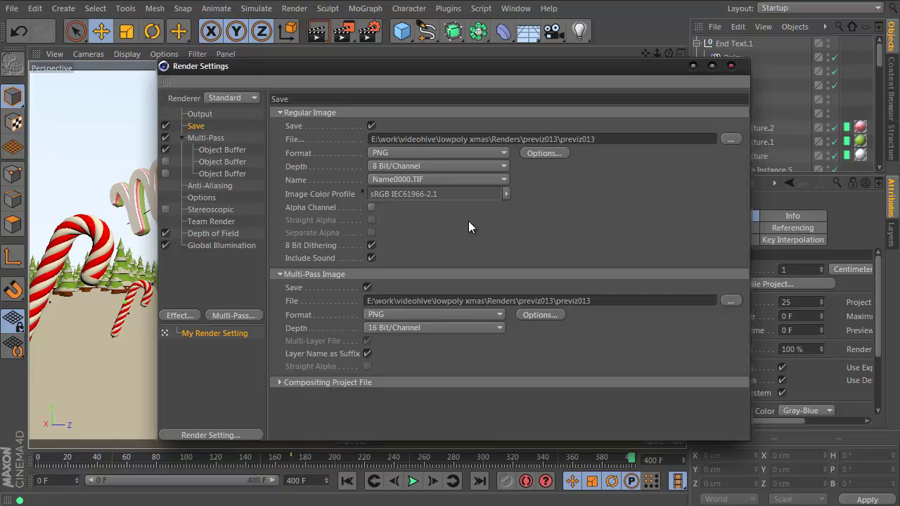
- Review the regular image's depth and format options, keeping 8 Bit/Channel and PNG
click(375, 164)
click(526, 168)
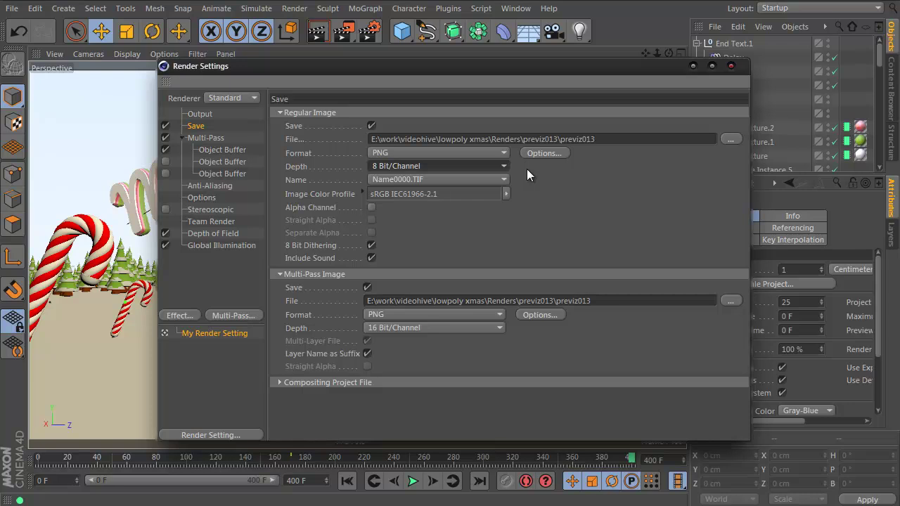
click(500, 155)
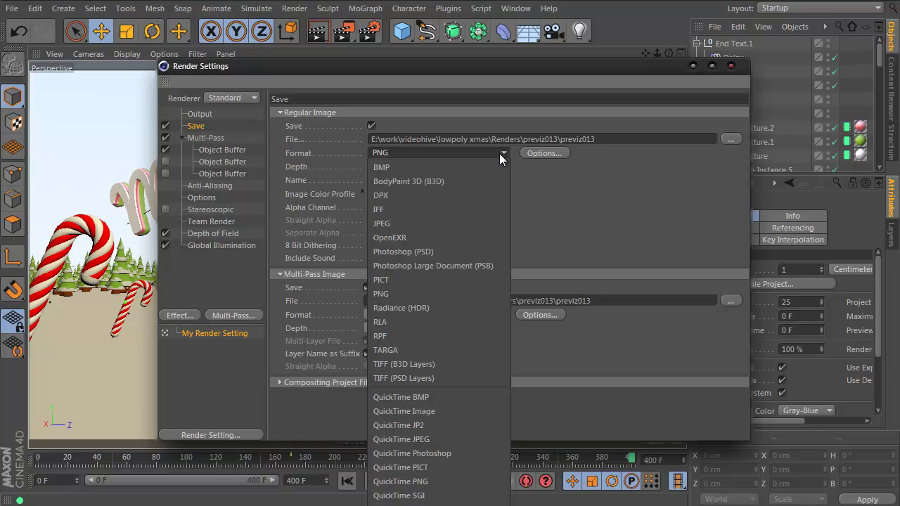
click(446, 290)
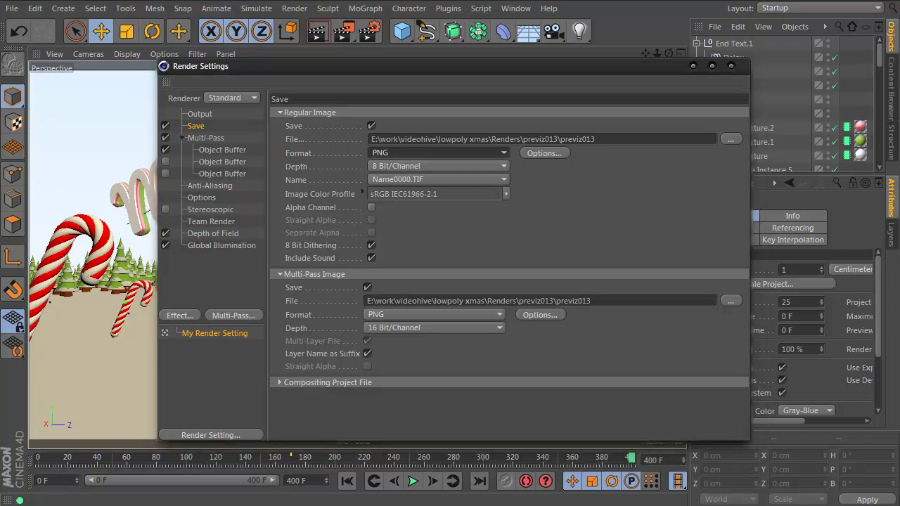
- Switch to the previz013 folder in the file explorer, browse the rendered frames and select previz013_0000.png
key(alt+Tab)
scroll(523, 285, down, 10)
scroll(522, 285, up, 10)
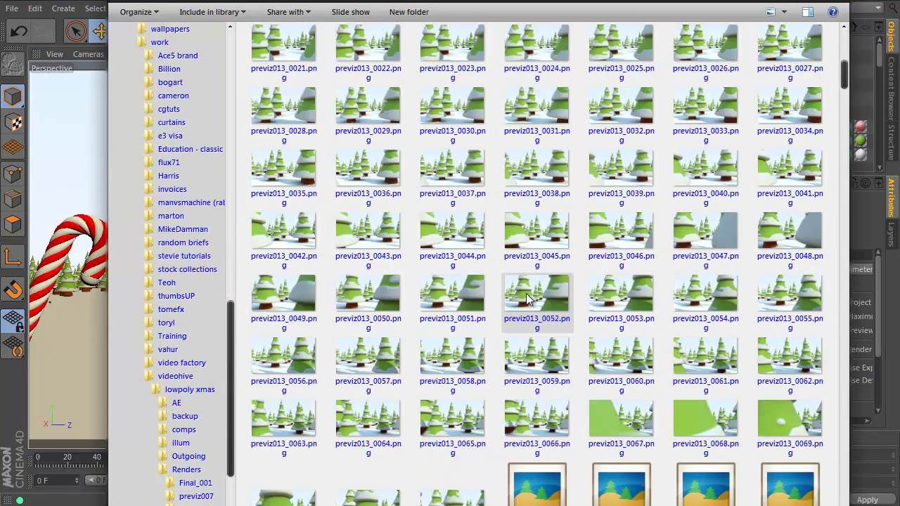
click(313, 56)
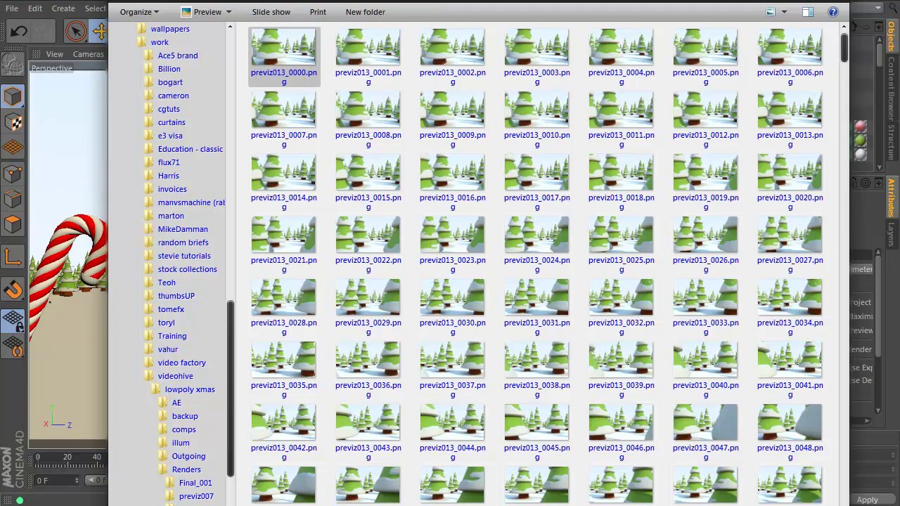
- Switch to After Effects, import the PNG sequence from the previz013 folder and create a composition from it
key(alt+Tab)
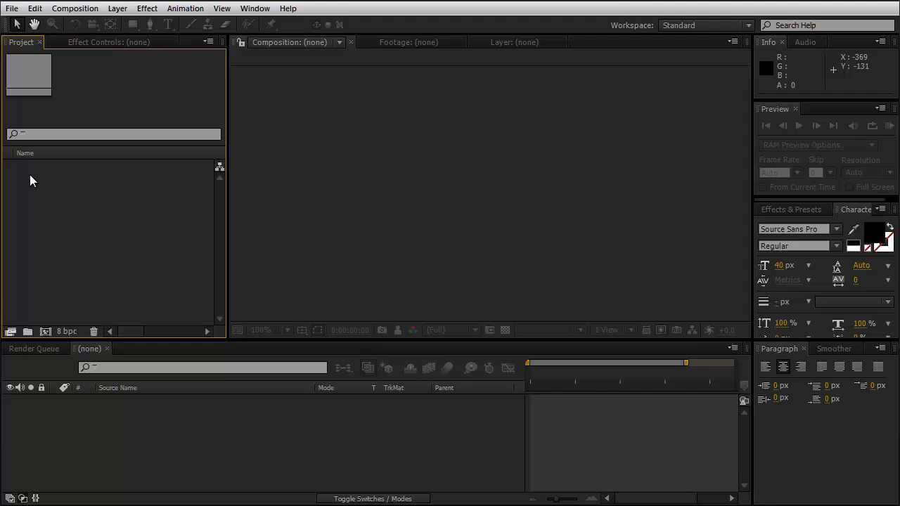
double_click(48, 176)
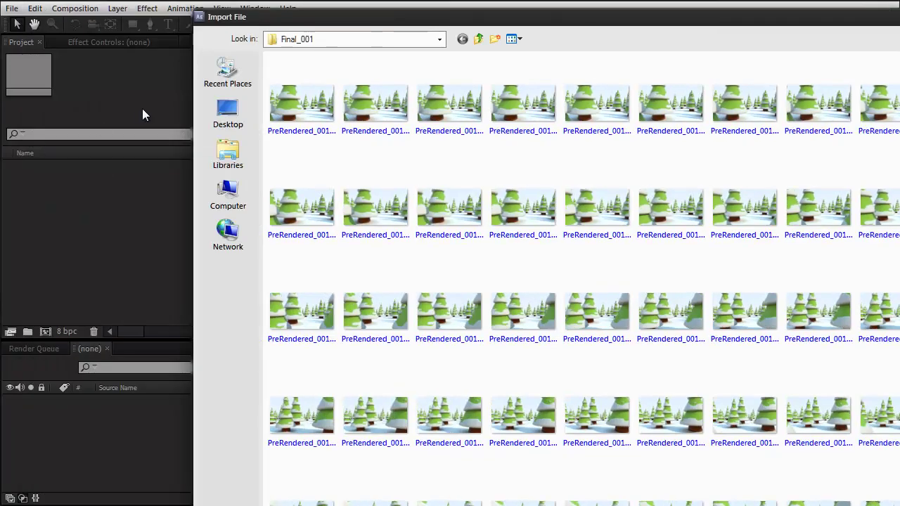
click(296, 119)
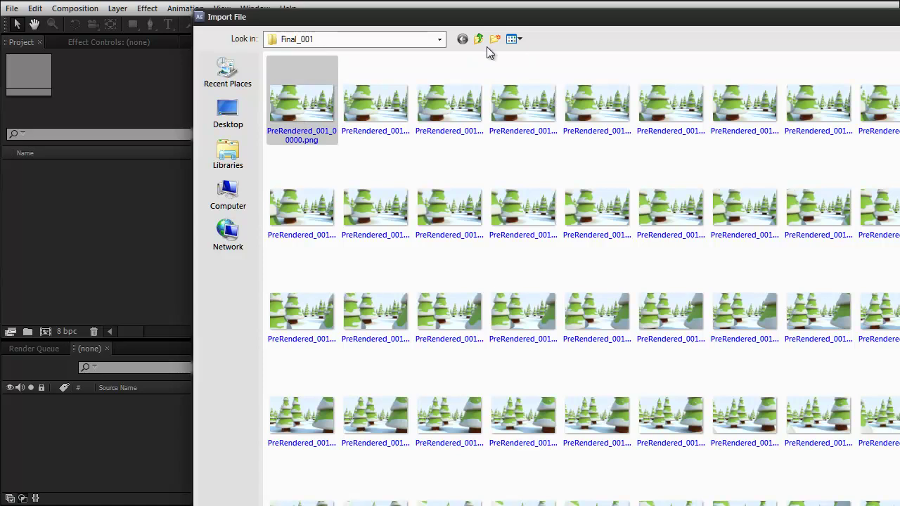
click(477, 39)
double_click(542, 113)
double_click(281, 104)
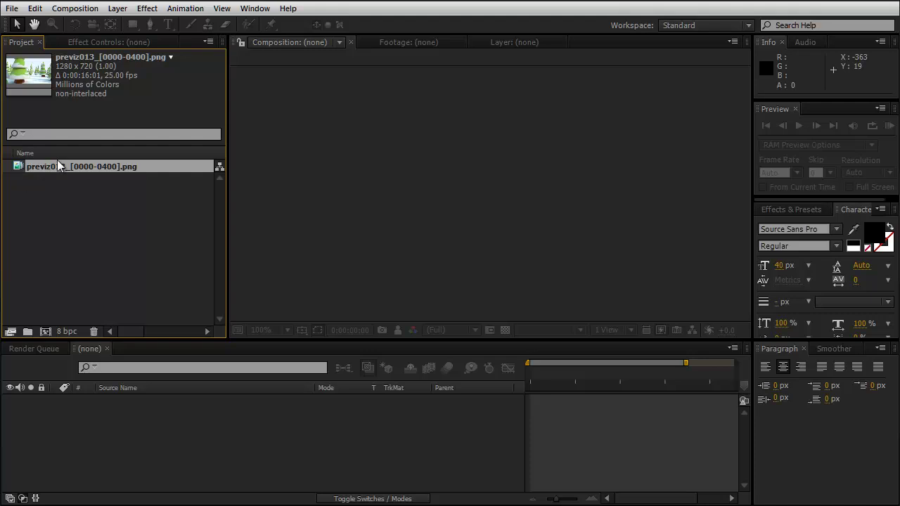
drag(37, 167, 45, 330)
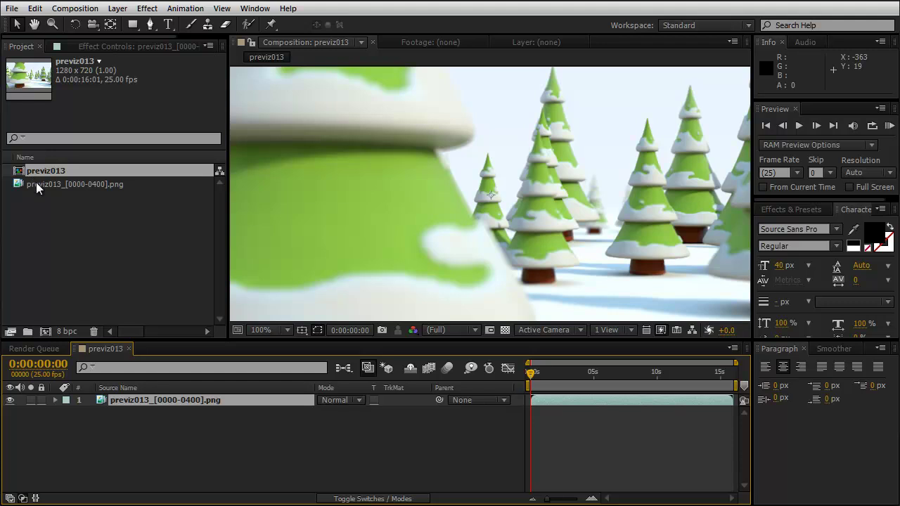
- Set the imported previz013 sequence's assumed frame rate to 25 frames per second in its footage interpretation
click(35, 182)
right_click(29, 183)
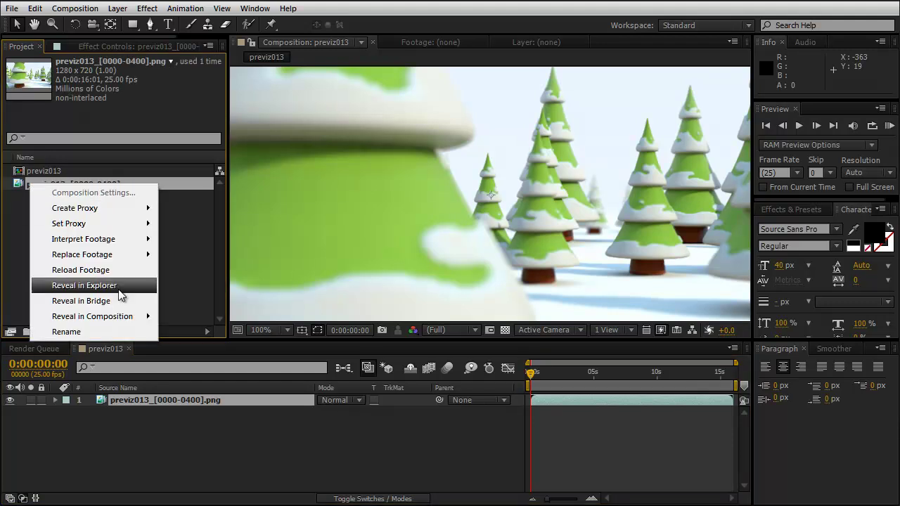
mouse_move(126, 239)
click(189, 240)
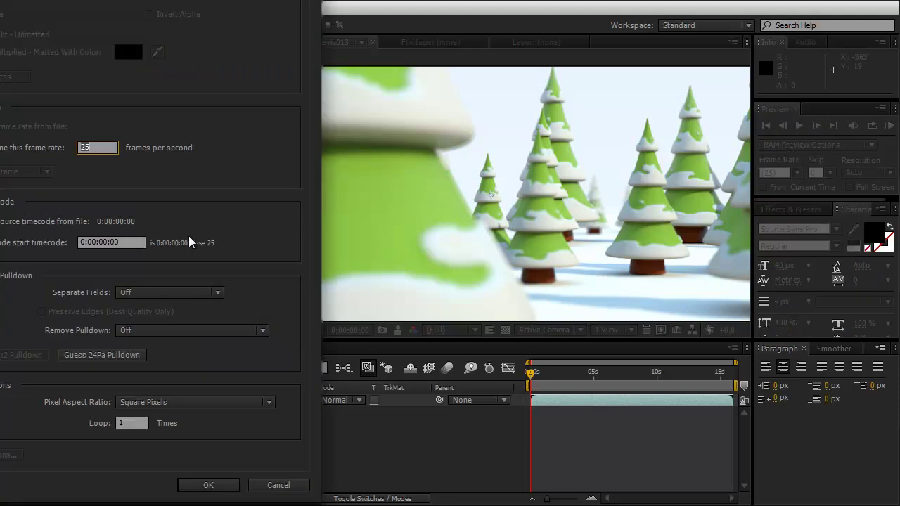
click(98, 146)
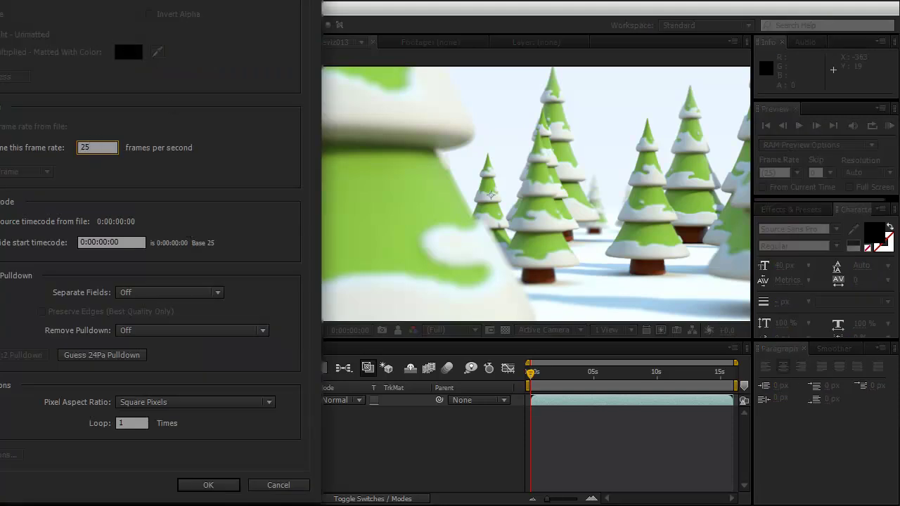
key(Return)
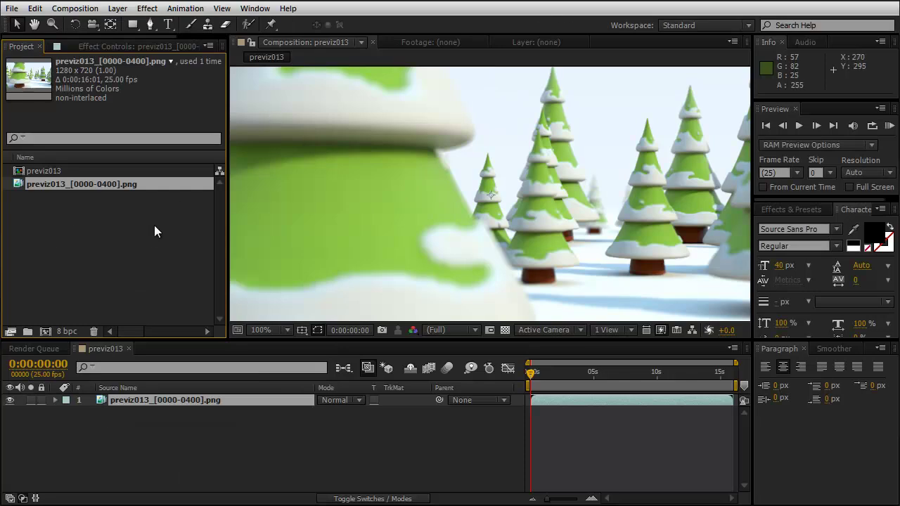
- Switch to Cinema 4D and compare the render output's frame rate with the project's FPS setting
key(alt+Tab)
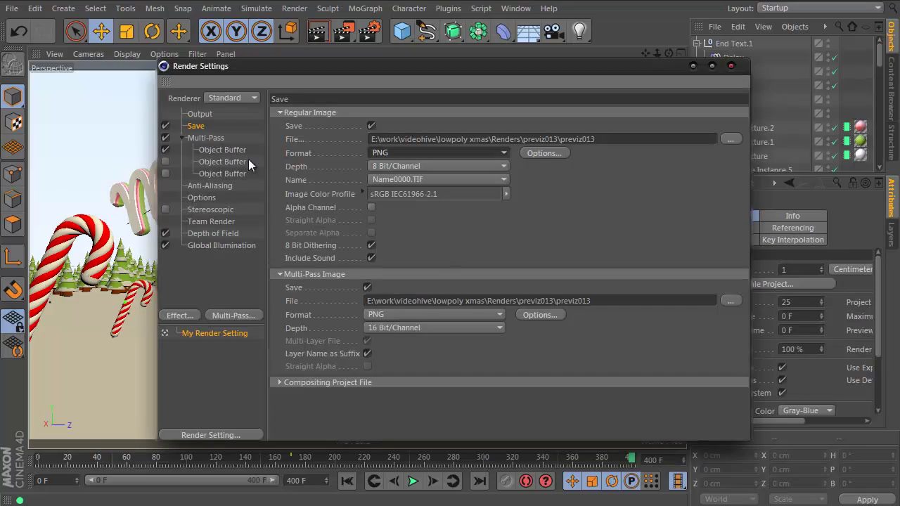
click(211, 114)
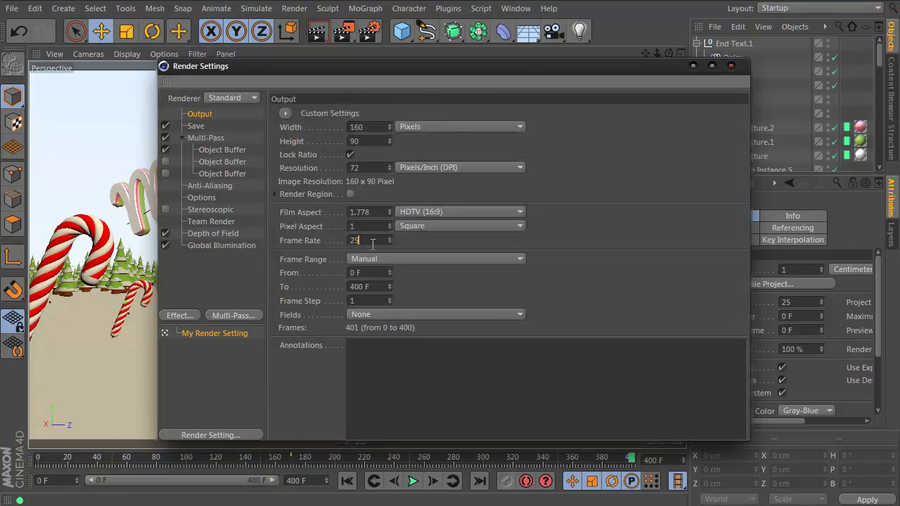
drag(478, 66, 438, 62)
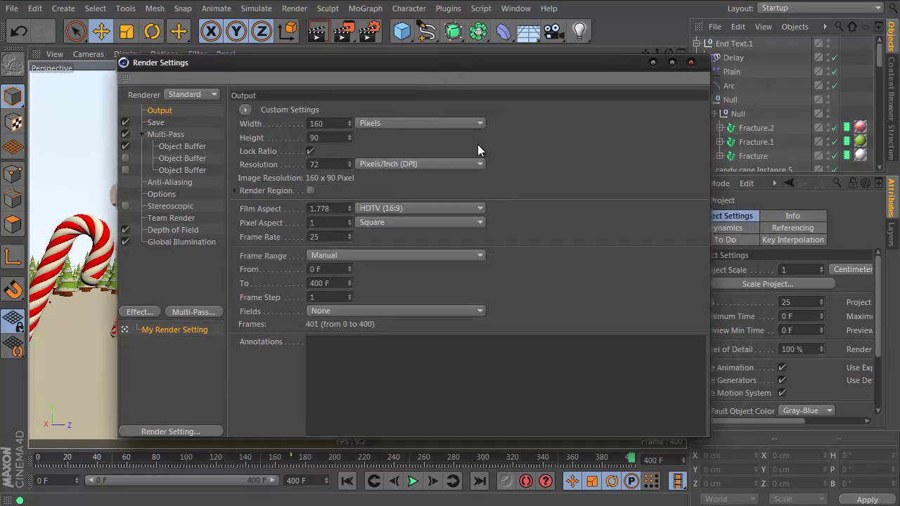
click(641, 65)
drag(572, 66, 433, 69)
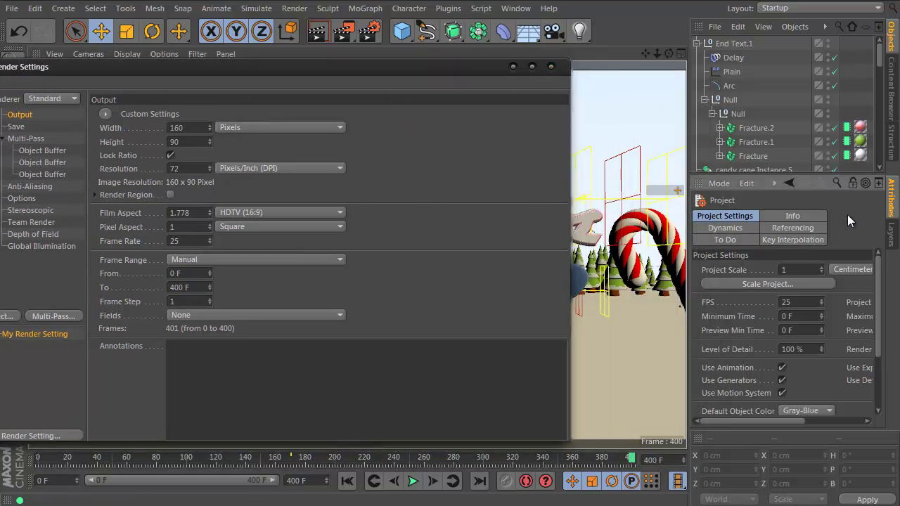
click(804, 302)
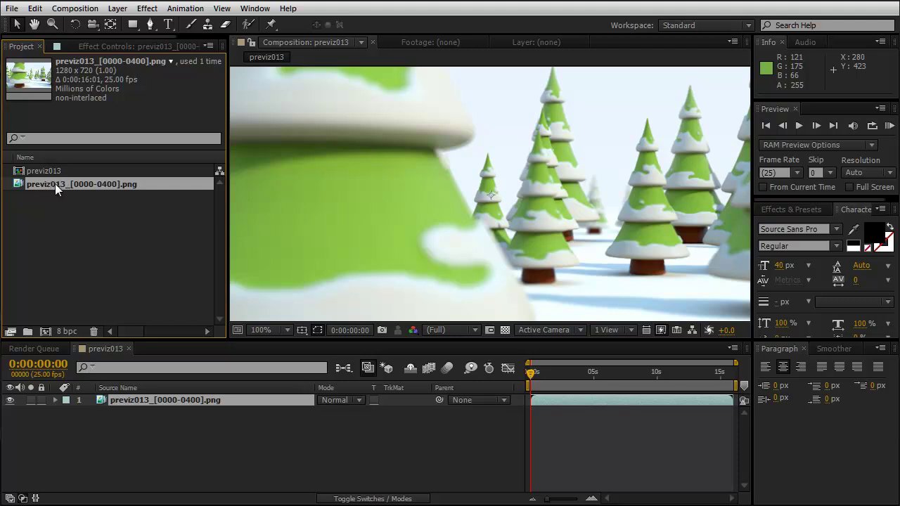
- Back in After Effects, recheck the previz013 sequence's footage interpretation, keeping the assumed frame rate at 25
right_click(53, 184)
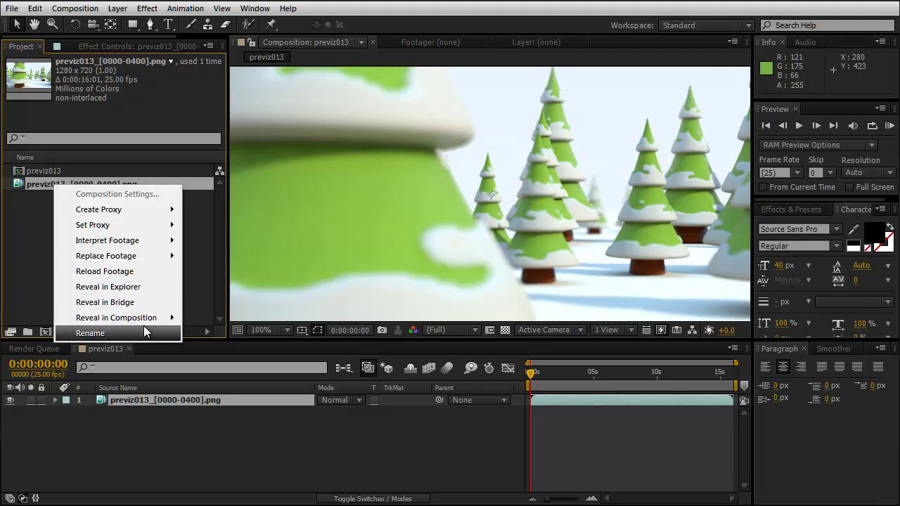
mouse_move(141, 246)
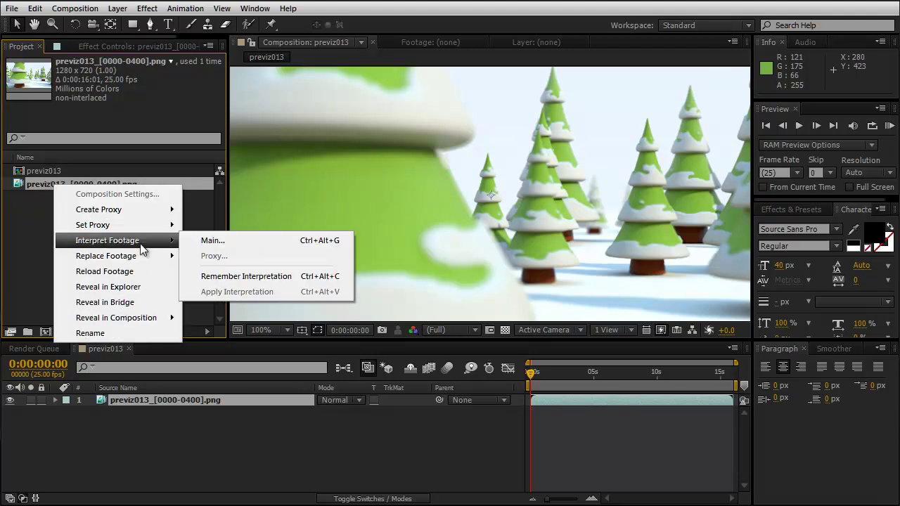
click(223, 241)
click(103, 144)
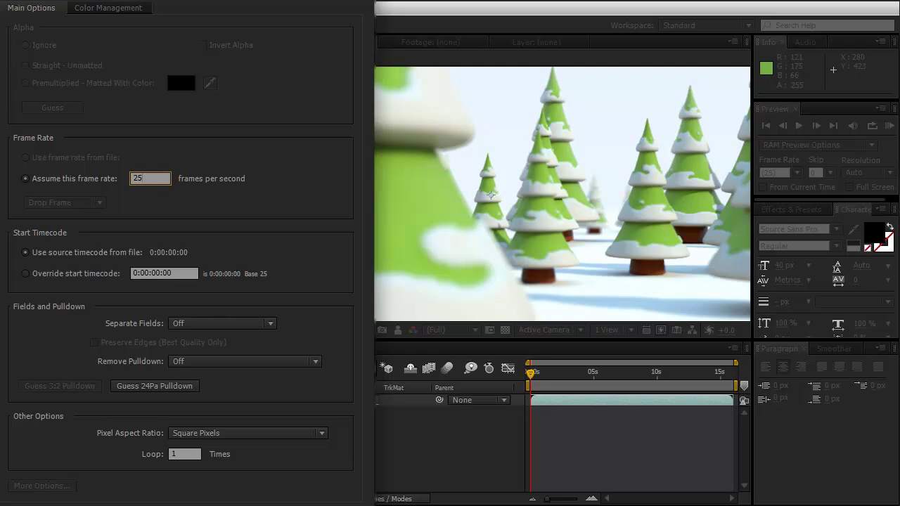
key(Return)
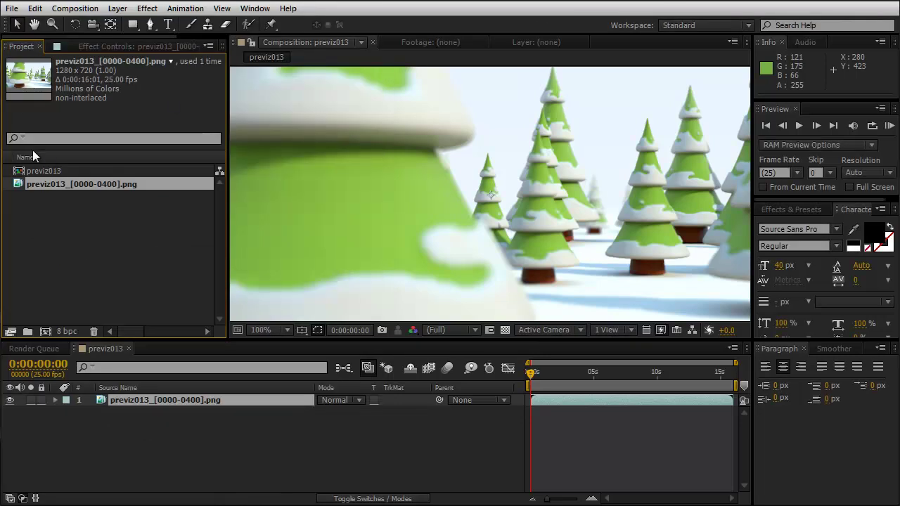
- Preview the previz013 composition by scrubbing through the timeline to 0:00:12:23 with the whole frame in view
drag(28, 181, 45, 205)
click(129, 483)
click(535, 372)
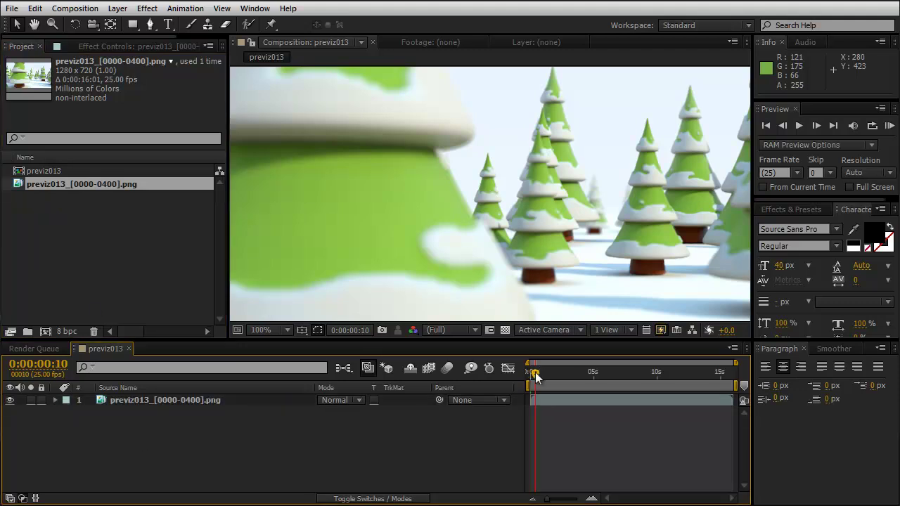
scroll(513, 197, down, 4)
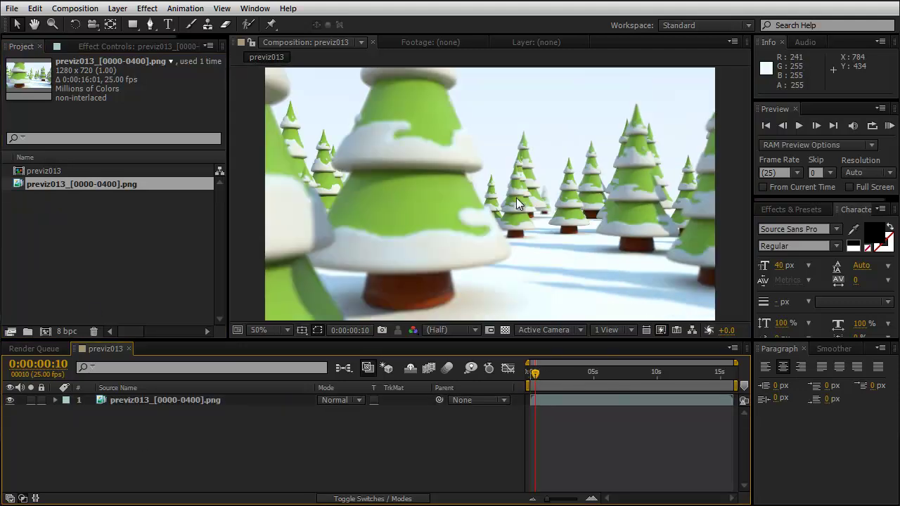
drag(547, 368, 694, 394)
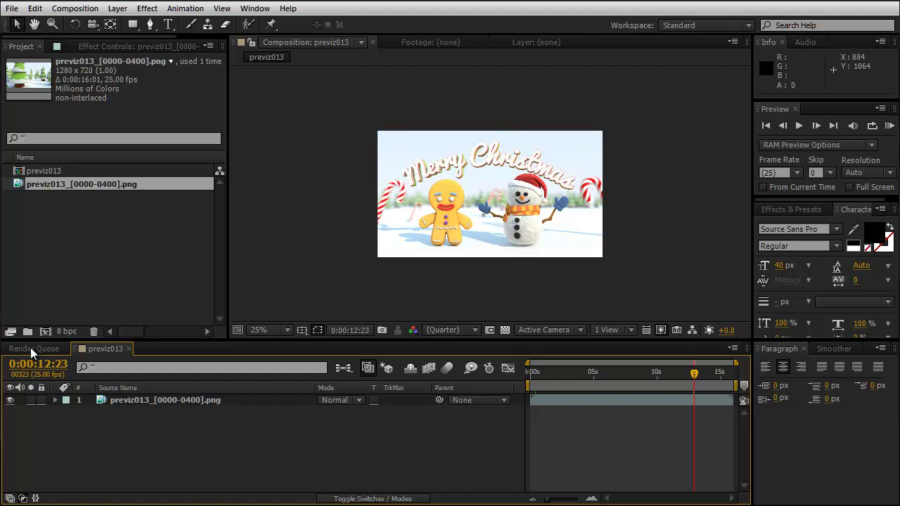
- Queue the previz013 composition for rendering and review the available output module presets, keeping Lossless
click(30, 348)
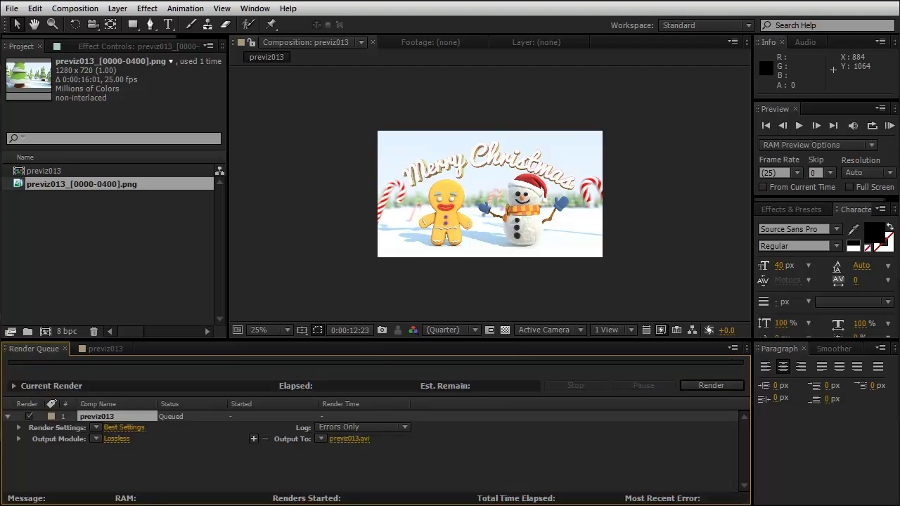
click(99, 438)
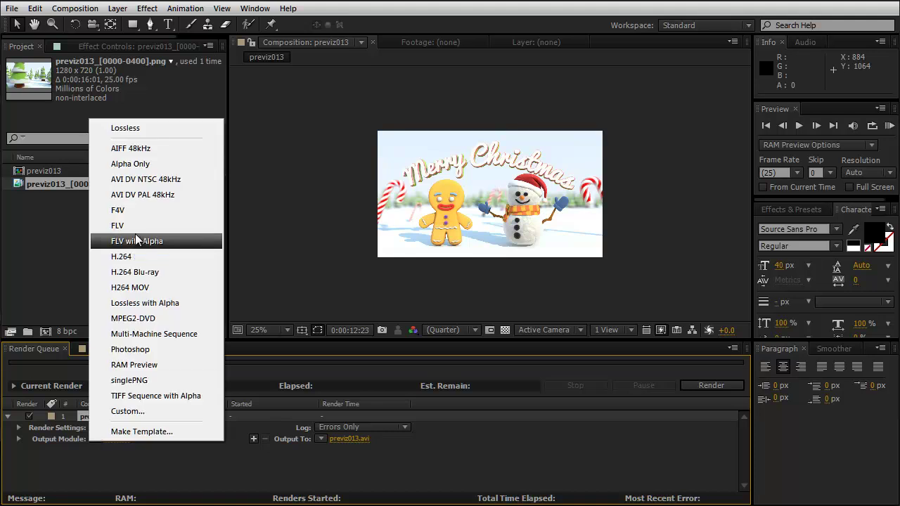
click(114, 455)
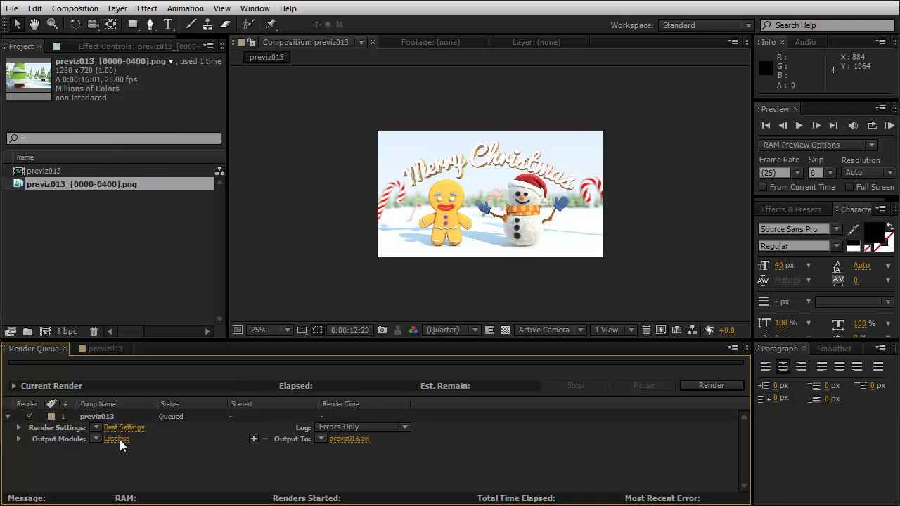
- Try H.264 and QuickTime as the output module format, view the QuickTime codec options, and cancel the settings
click(119, 439)
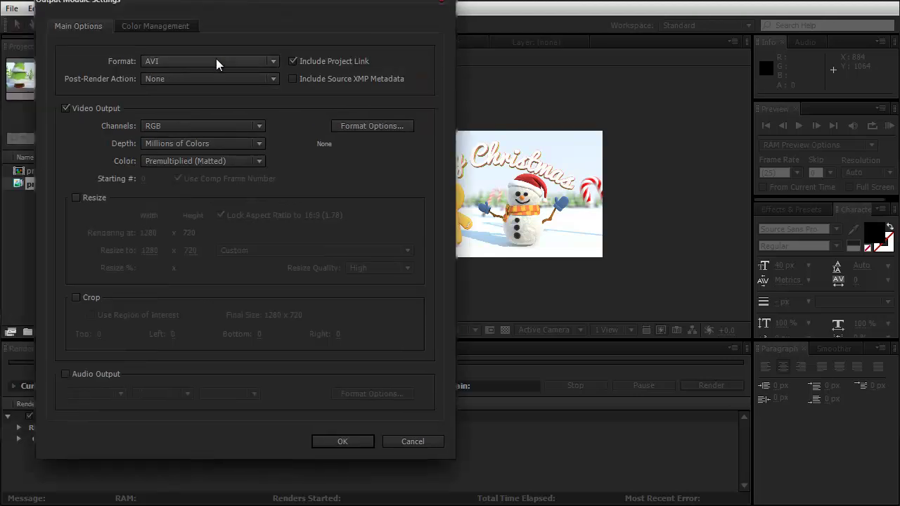
click(215, 60)
click(217, 156)
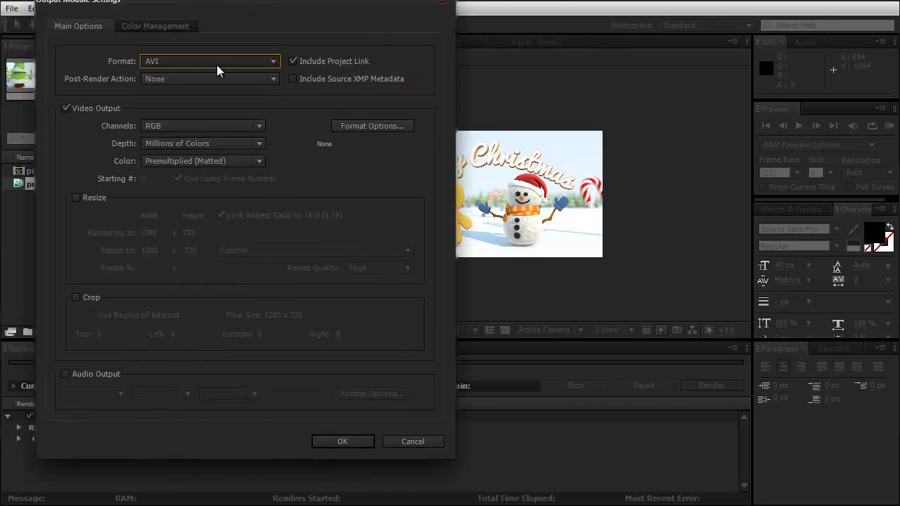
click(217, 64)
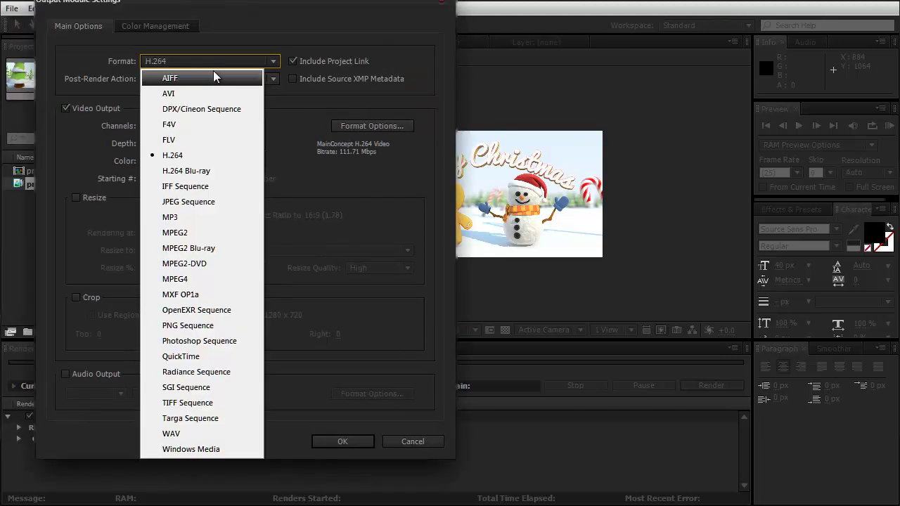
click(216, 355)
click(360, 126)
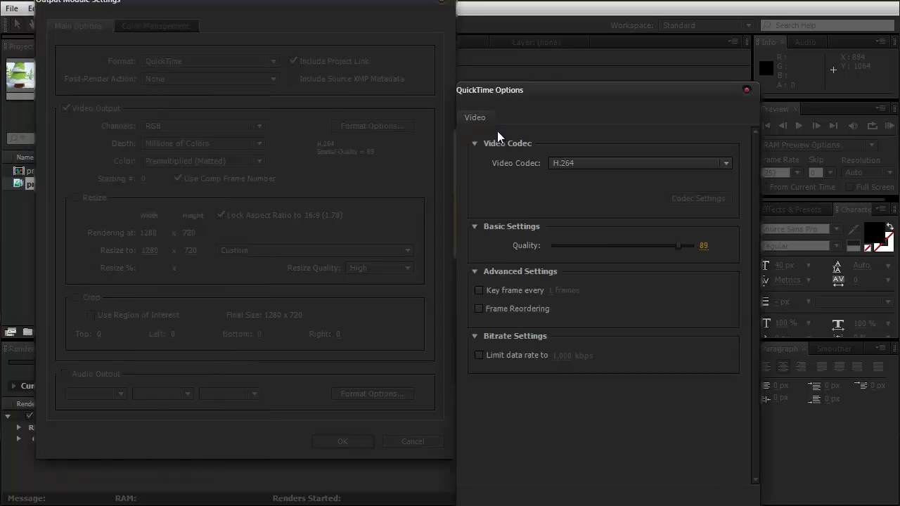
click(747, 90)
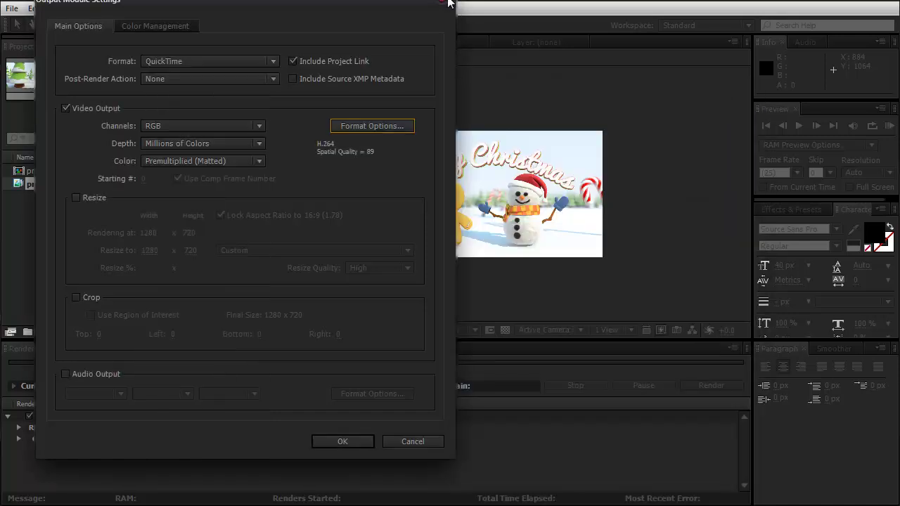
key(Escape)
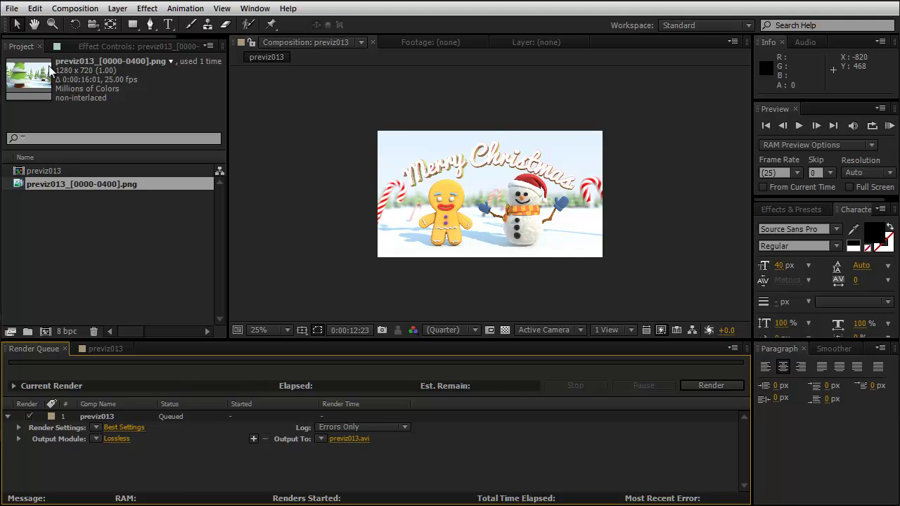
- Set the queued render's output module format to QuickTime, using the H.264 codec at quality 90
click(125, 439)
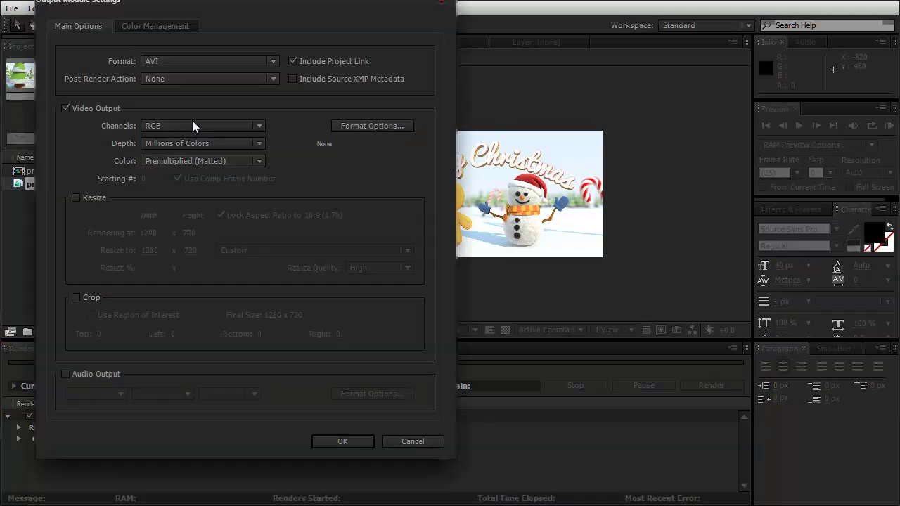
click(225, 61)
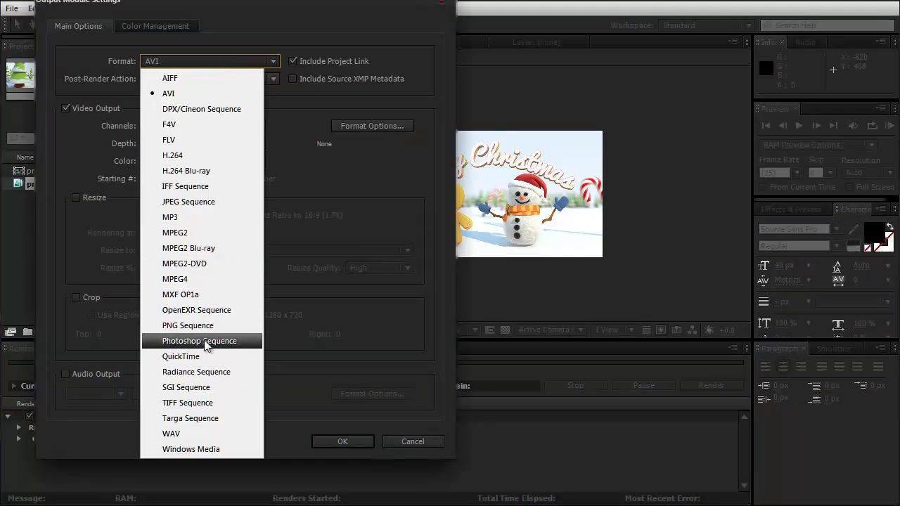
click(206, 359)
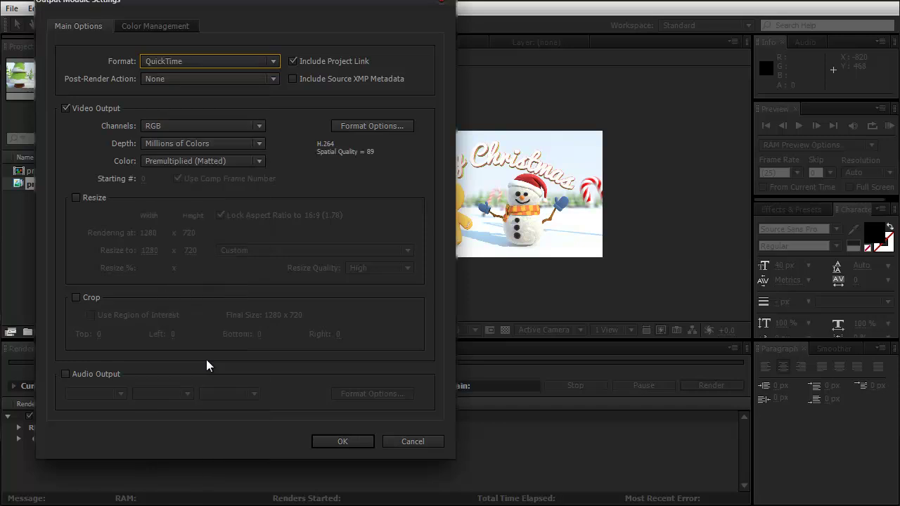
click(354, 126)
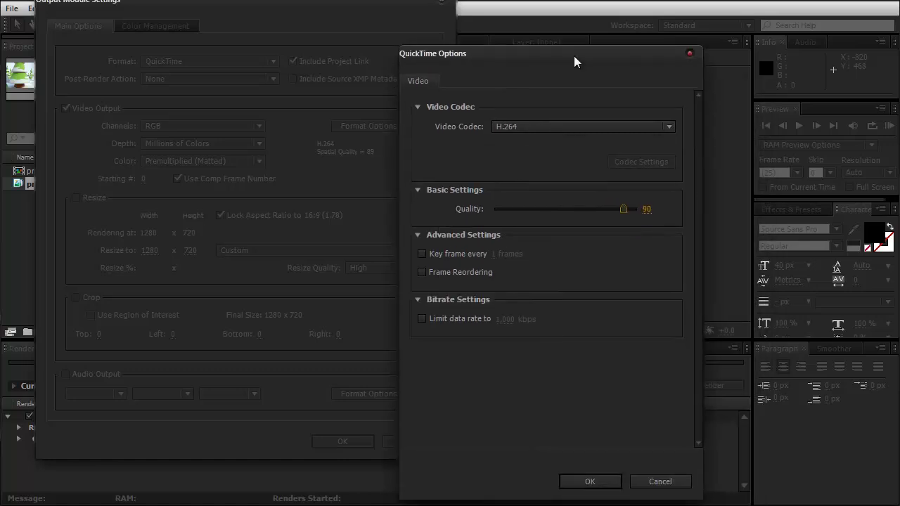
click(581, 483)
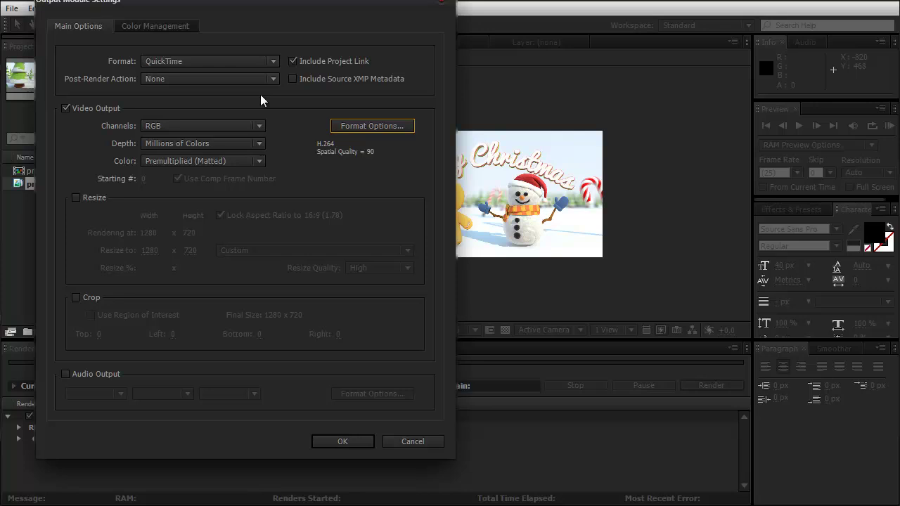
- Accept the output module settings, and switch to Cinema 4D to view the first Object Buffer pass under Multi-Pass in the render settings
click(329, 440)
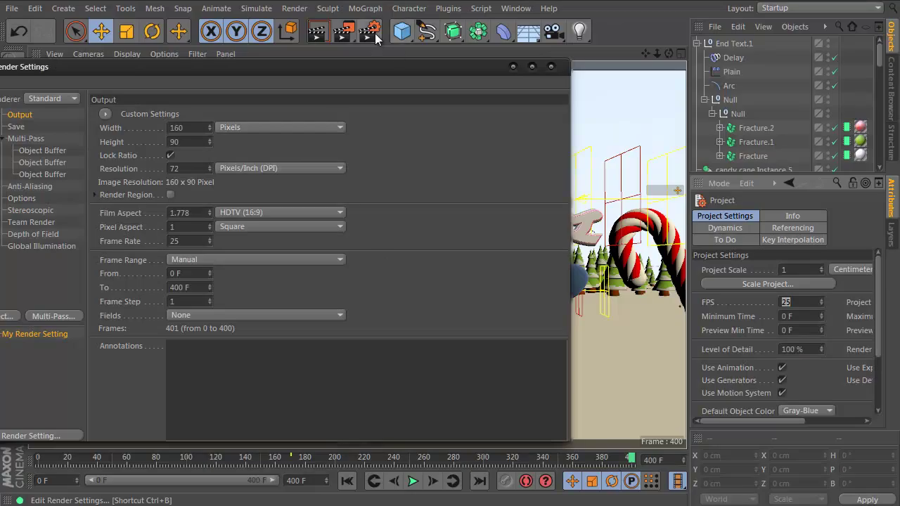
drag(337, 66, 411, 61)
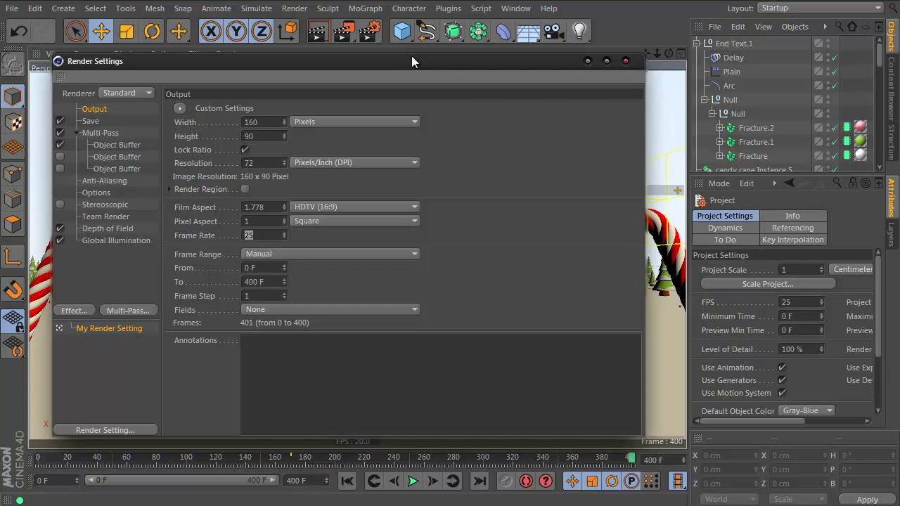
click(90, 134)
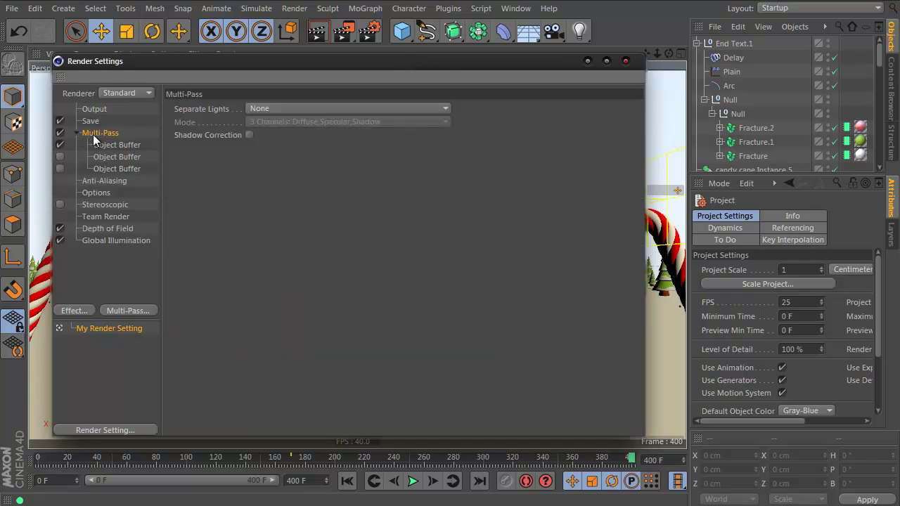
click(104, 146)
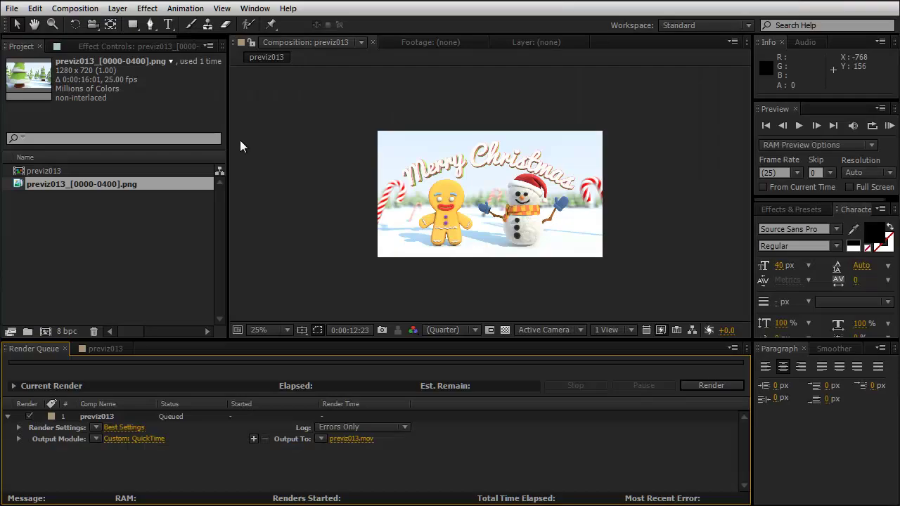
- In After Effects, import the previz013_object_1 PNG sequence and place it as the top layer of the previz013 composition
double_click(132, 217)
scroll(647, 191, down, 20)
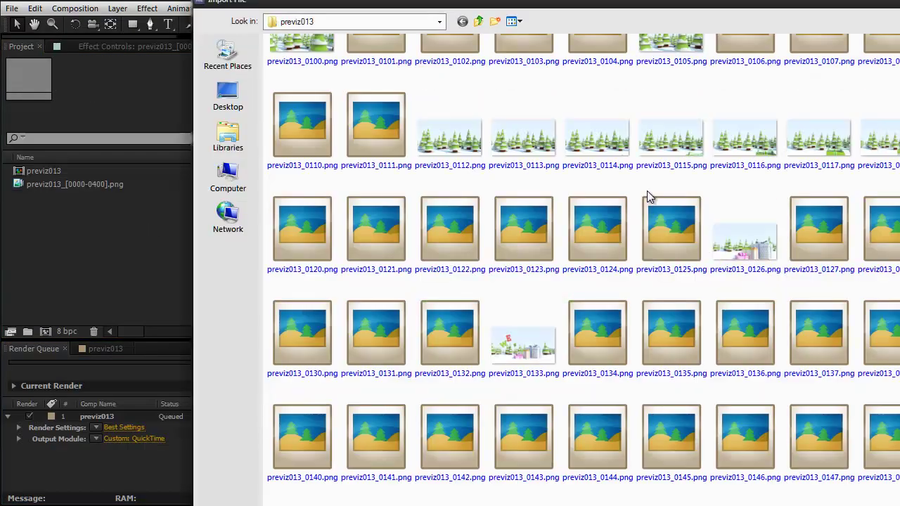
scroll(647, 194, up, 3)
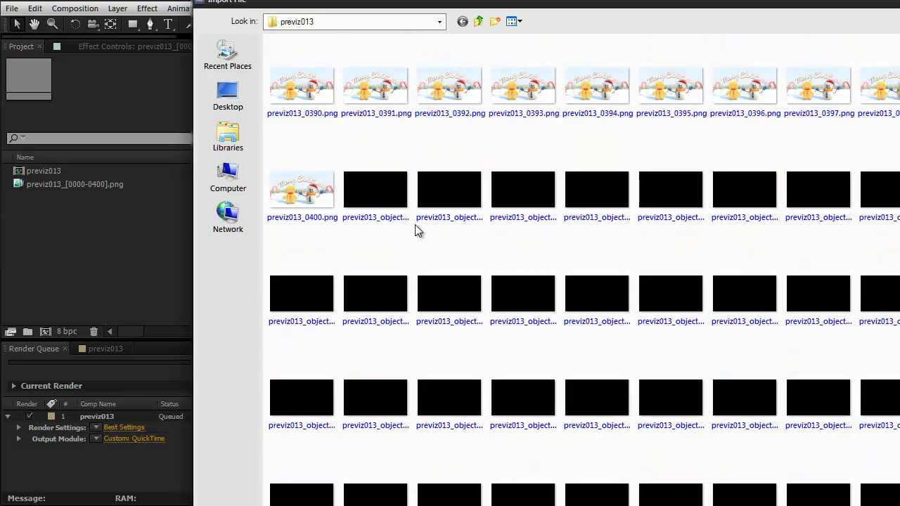
double_click(348, 190)
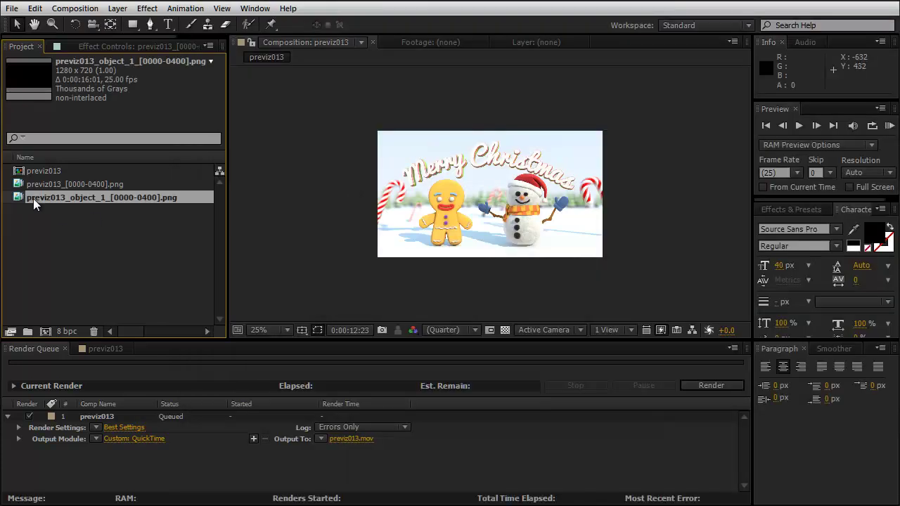
click(99, 349)
drag(55, 203, 121, 397)
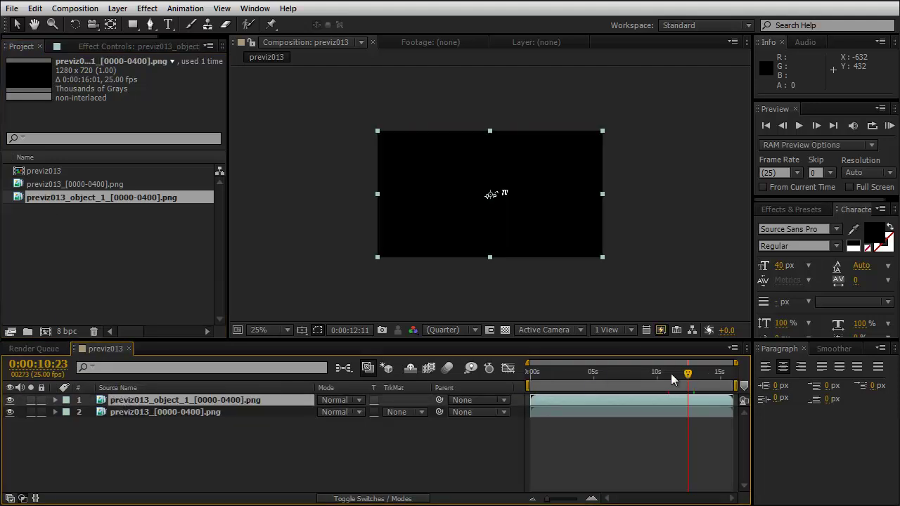
- Preview the object buffer layer at 0:00:07:16 with the composition view at 50%, and hide that layer
drag(660, 373, 620, 383)
key(period)
click(622, 378)
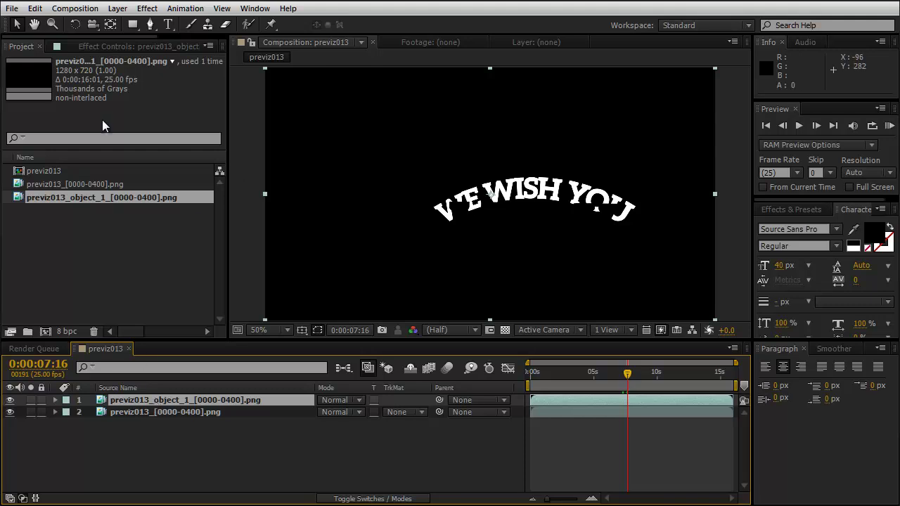
click(10, 400)
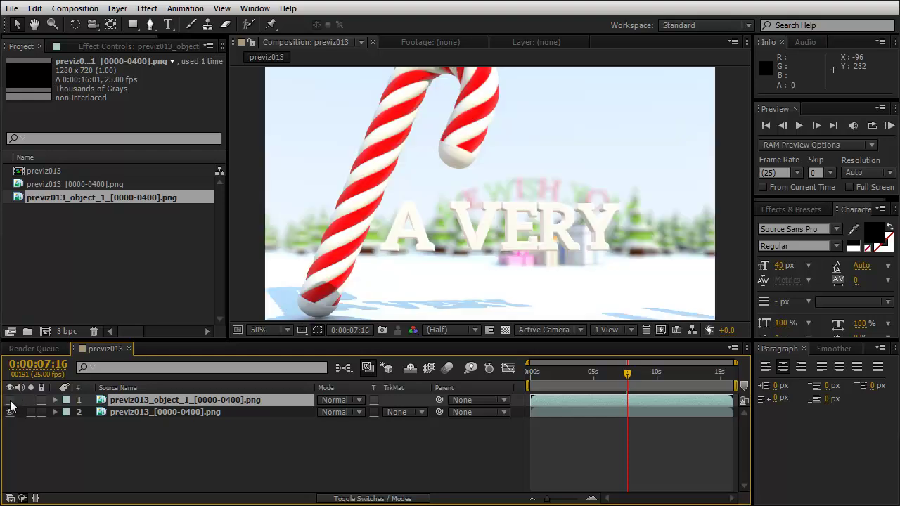
- Add an adjustment layer above the two image sequences in the previz013 composition
click(126, 11)
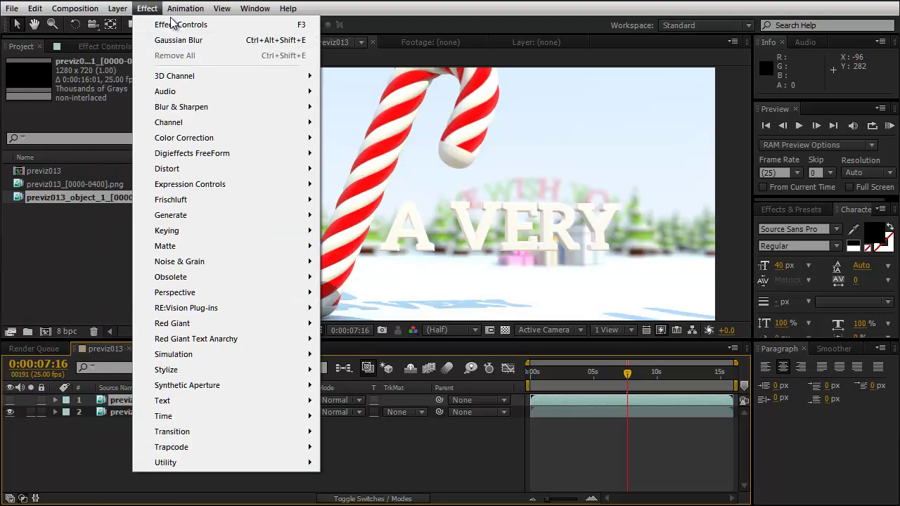
mouse_move(147, 27)
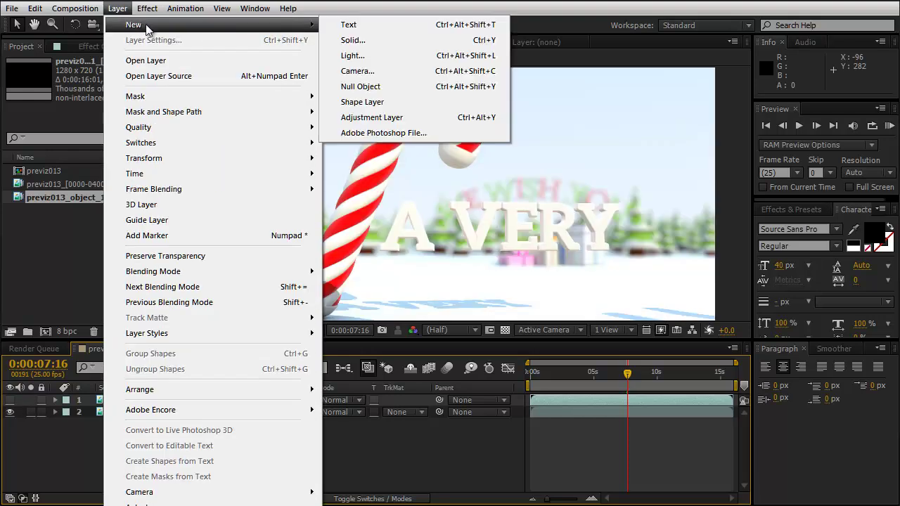
click(393, 116)
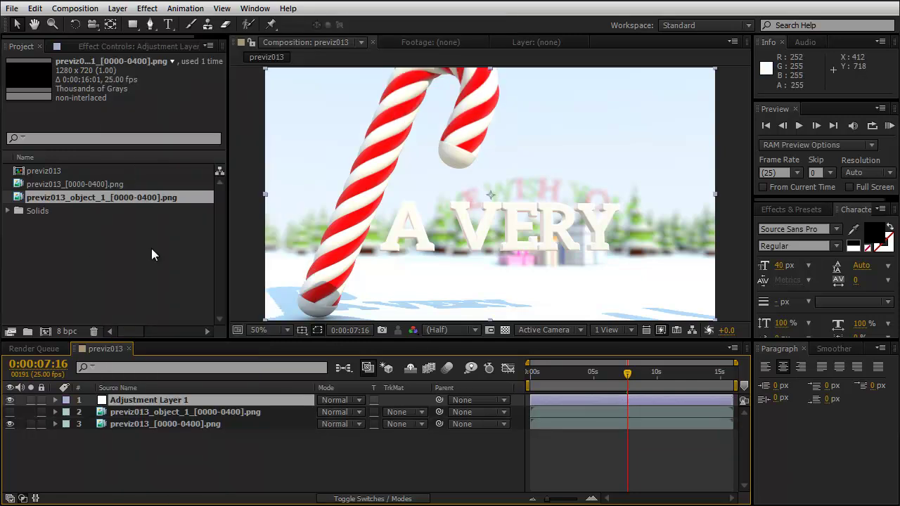
- Find the Hue/Saturation effect by searching for "hue" and apply it to the adjustment layer
click(86, 49)
click(804, 209)
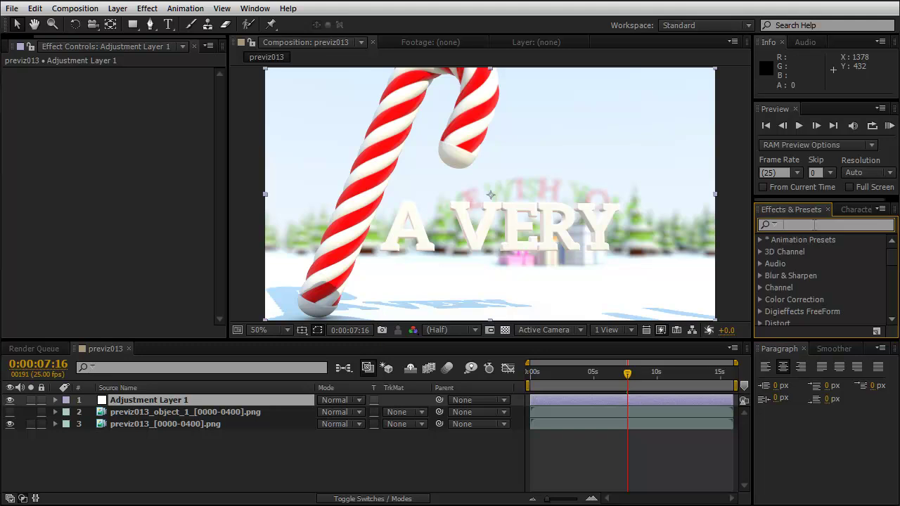
click(814, 225)
text(hue)
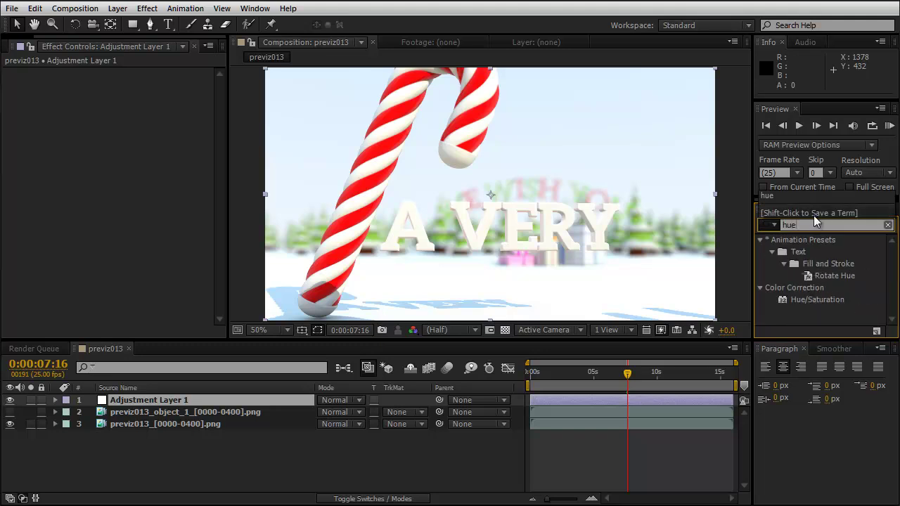
drag(816, 300, 99, 115)
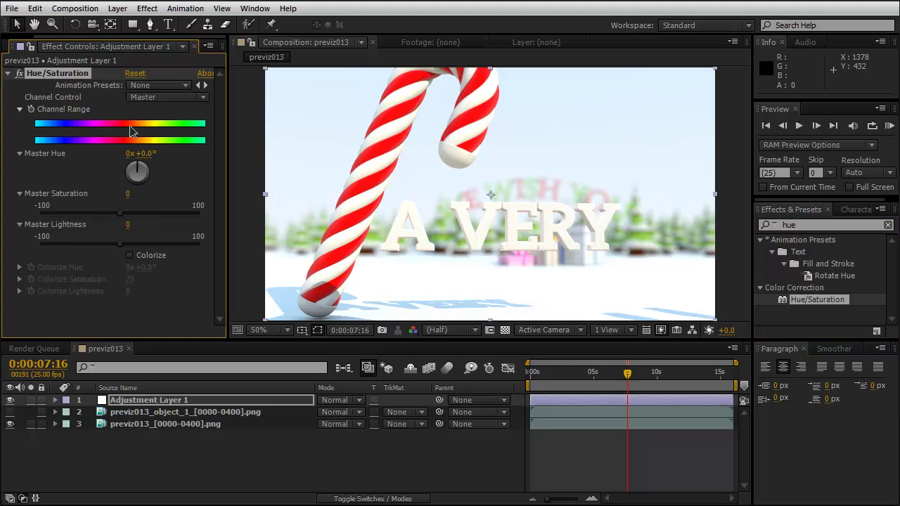
- At 0:00:06:01, set the adjustment layer's Master Saturation to 39, Master Lightness to -1 and Master Hue to 110°
mouse_move(595, 372)
mouse_down()
mouse_move(583, 373)
mouse_move(608, 377)
mouse_up()
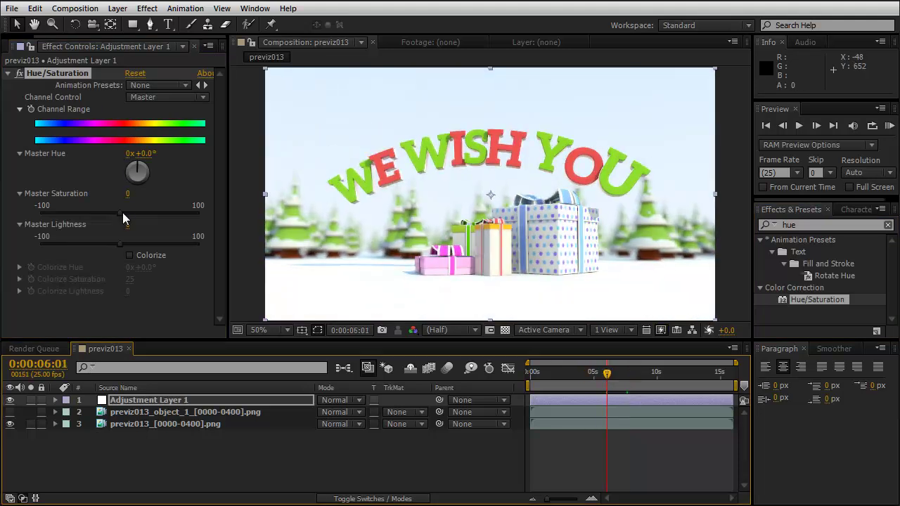
drag(121, 212, 151, 218)
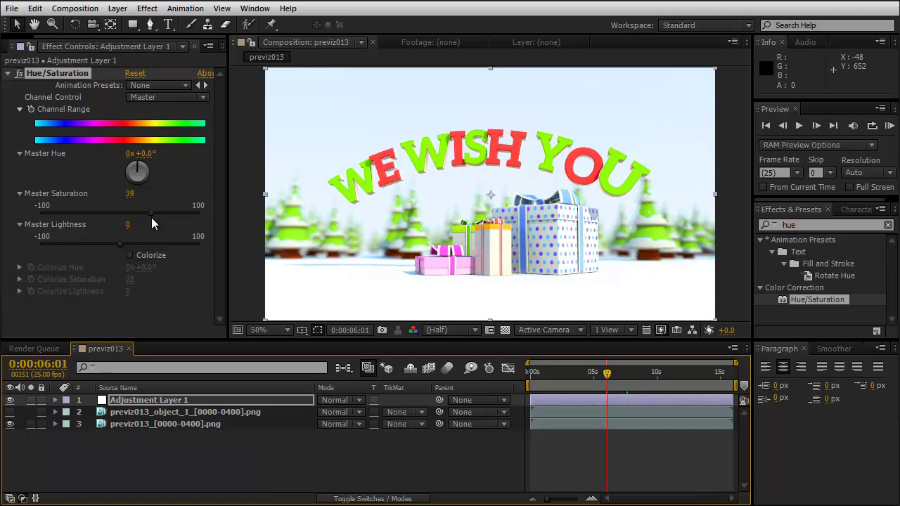
mouse_move(120, 243)
mouse_down()
mouse_move(157, 248)
mouse_move(120, 251)
mouse_up()
drag(137, 158, 156, 180)
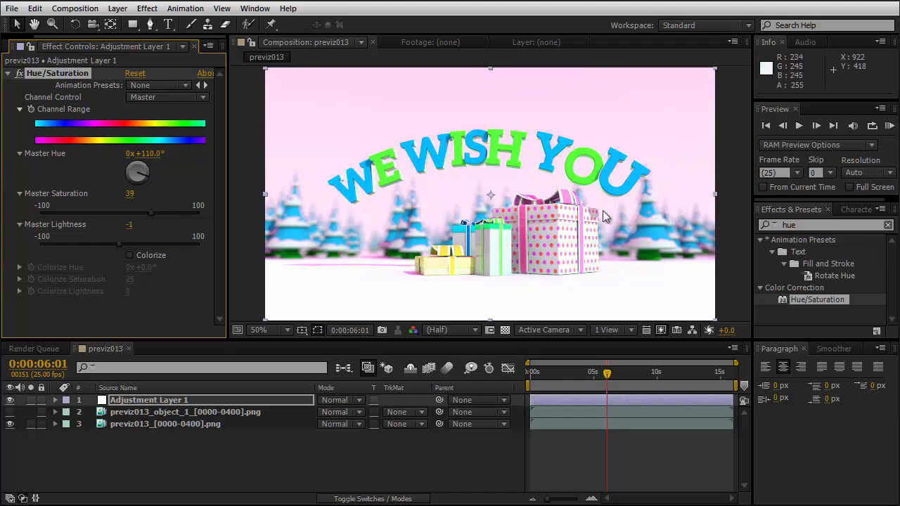
- Move the previz013_object_1 layer above the adjustment layer and use it as the adjustment layer's Luma Matte
click(191, 411)
drag(140, 411, 138, 398)
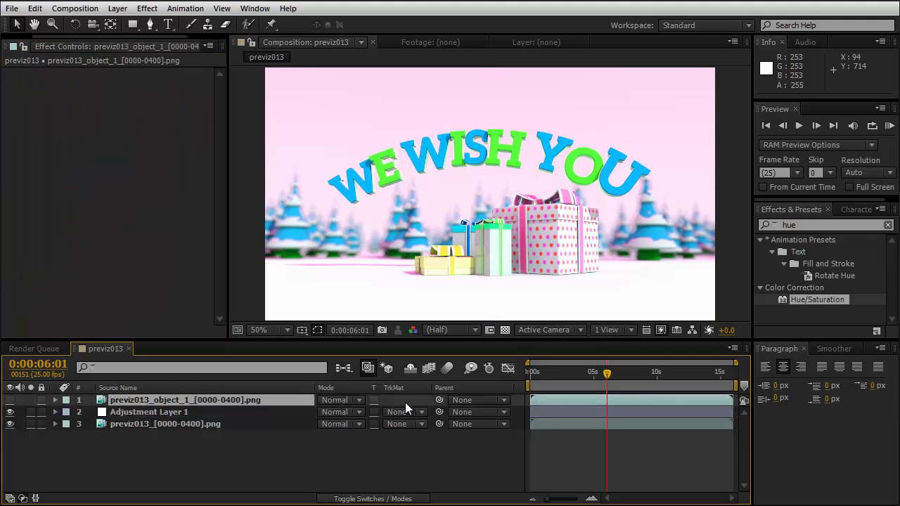
click(388, 499)
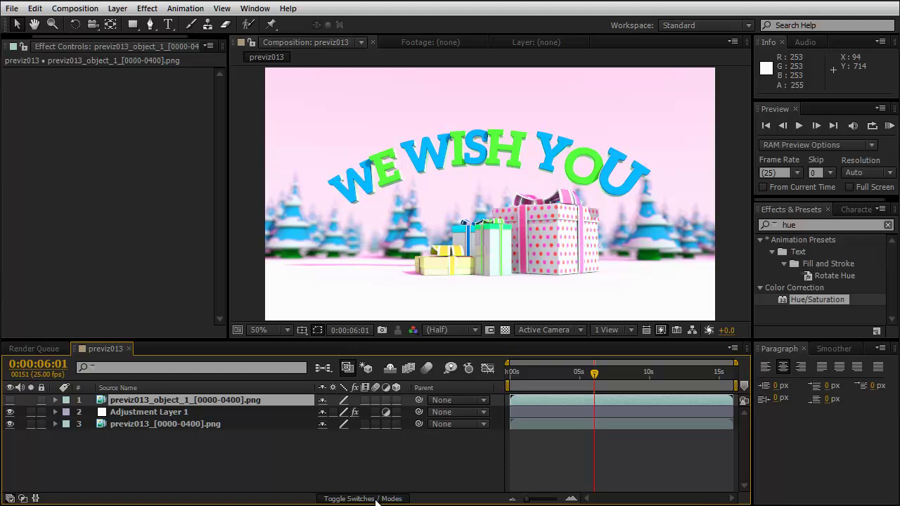
click(380, 499)
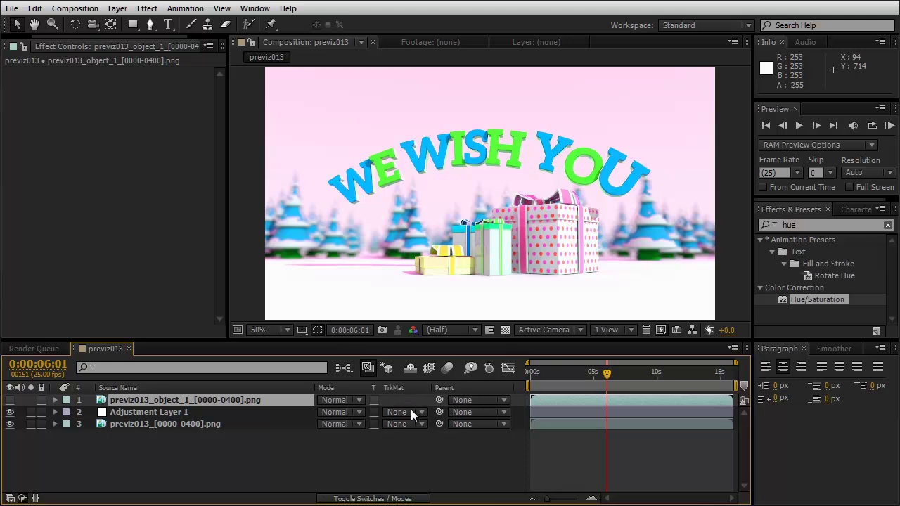
click(410, 415)
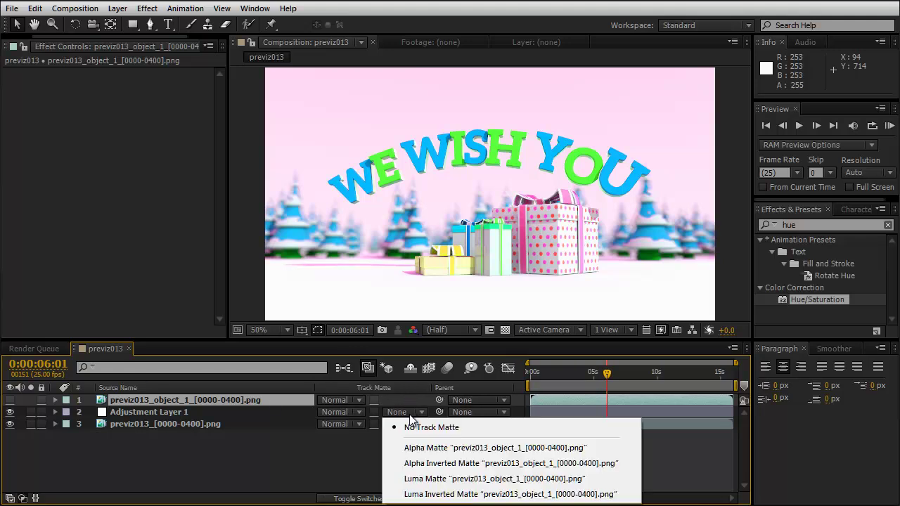
click(445, 480)
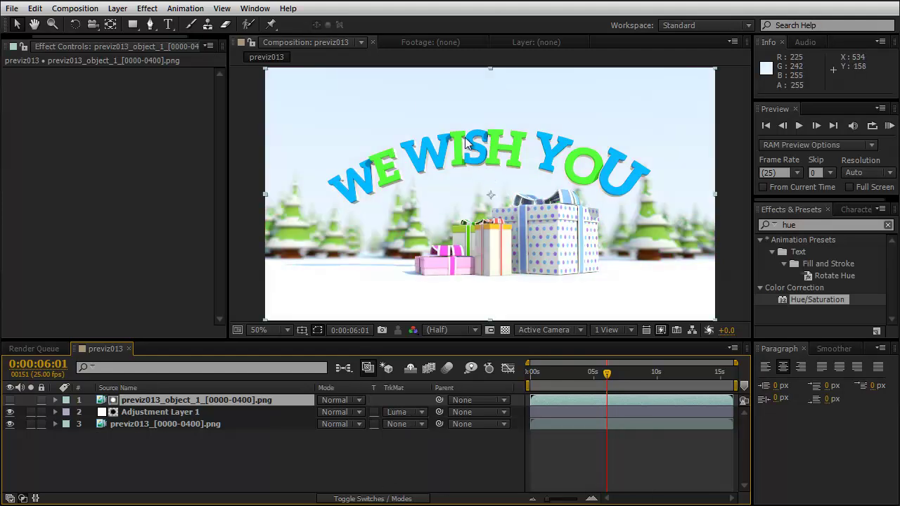
- Set the adjustment layer's Master Hue to 247° and scrub the timeline slightly to check the recoloured text
click(163, 413)
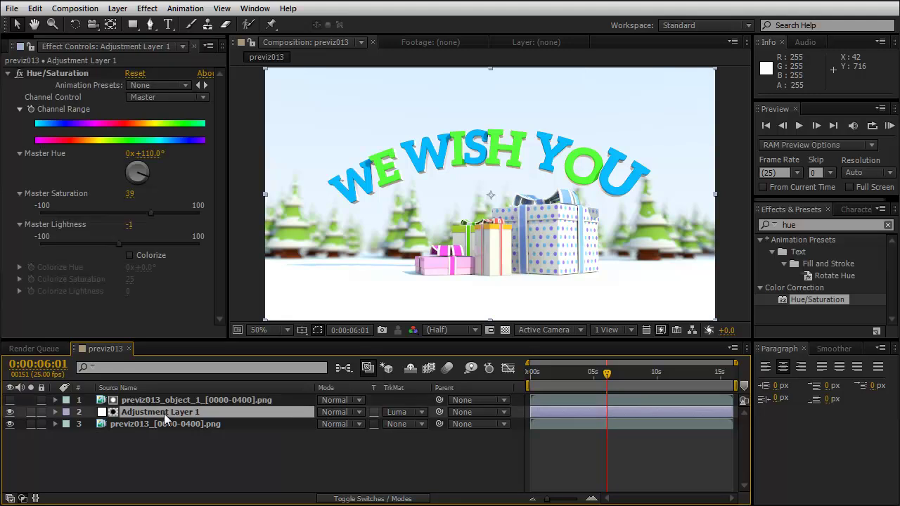
mouse_move(145, 173)
mouse_down()
mouse_move(139, 180)
mouse_move(127, 170)
mouse_move(138, 173)
mouse_up()
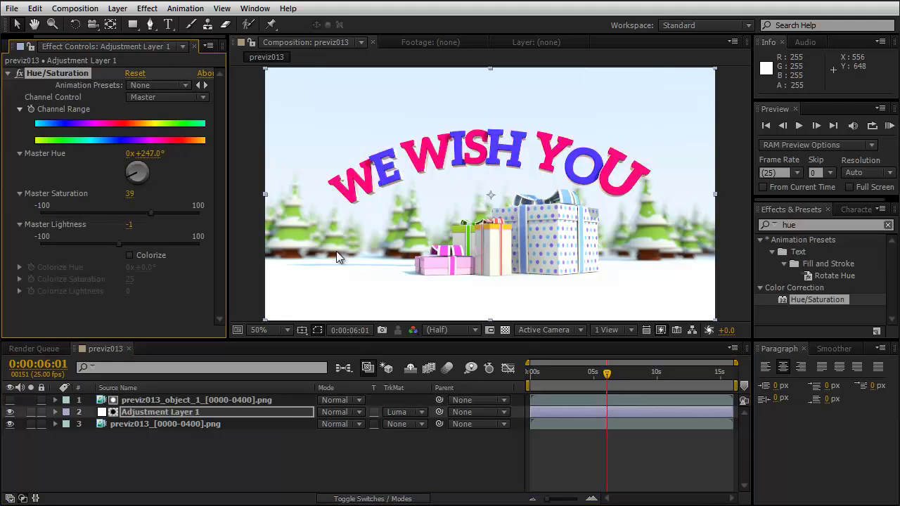
mouse_move(607, 373)
mouse_down()
mouse_move(571, 375)
mouse_move(672, 381)
mouse_move(605, 383)
mouse_up()
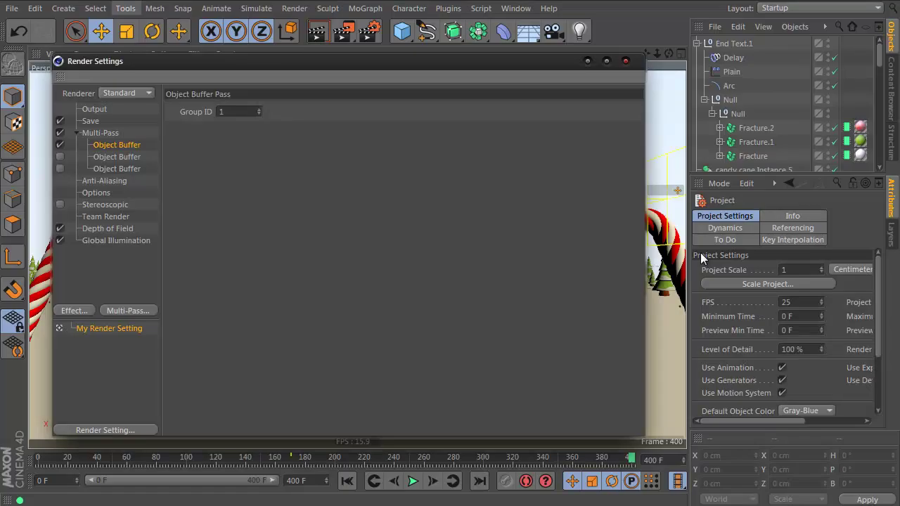
- In Cinema 4D's render settings, view the Multi-Pass option for adding an Object Buffer and the first buffer's Group ID
click(103, 134)
right_click(104, 135)
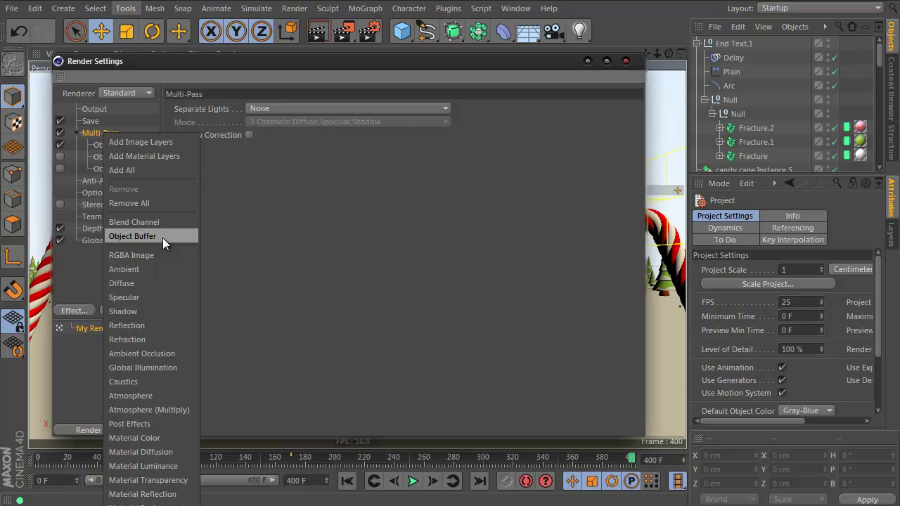
click(162, 238)
click(116, 145)
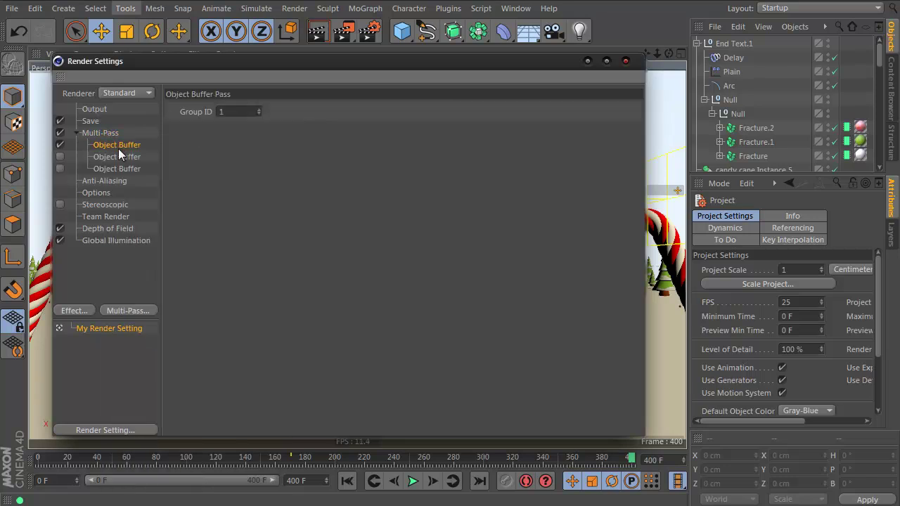
click(247, 113)
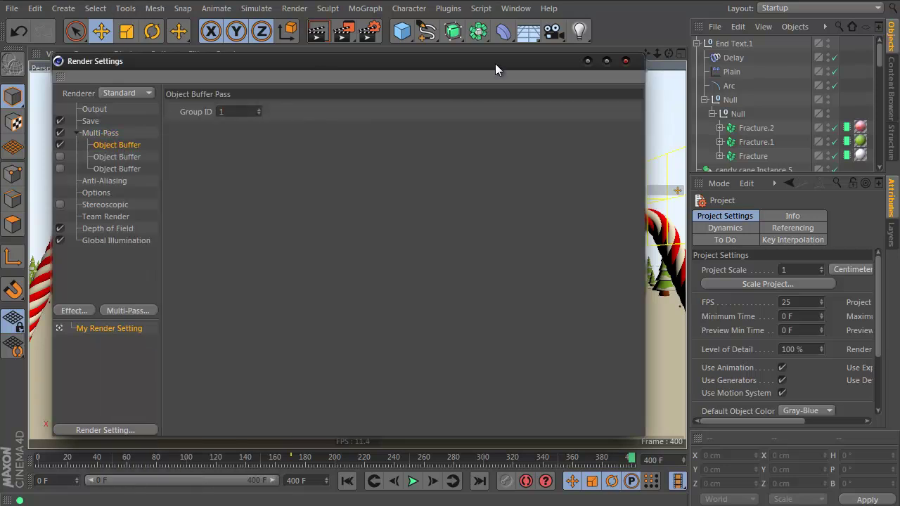
- Collapse the End Text.1 null's hierarchy in the object list and add a Compositing tag to the null
drag(495, 64, 538, 406)
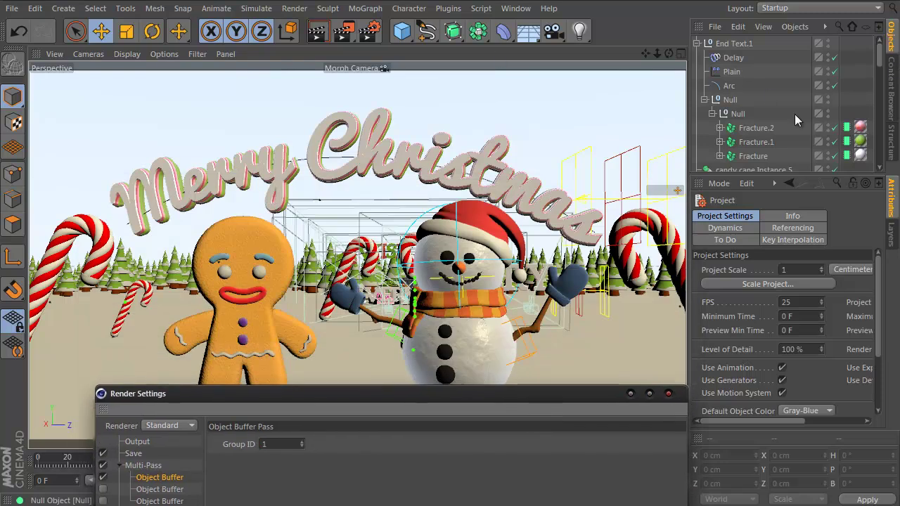
drag(790, 173, 789, 349)
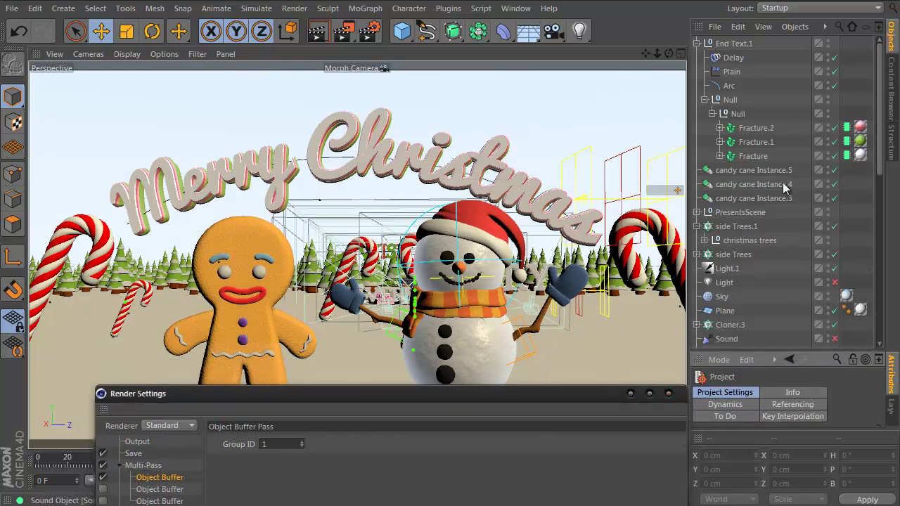
click(697, 44)
click(721, 43)
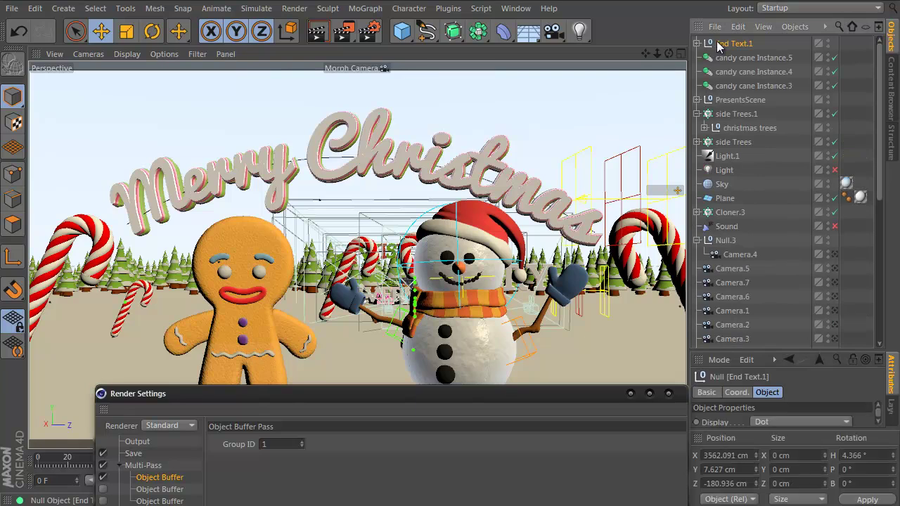
right_click(746, 42)
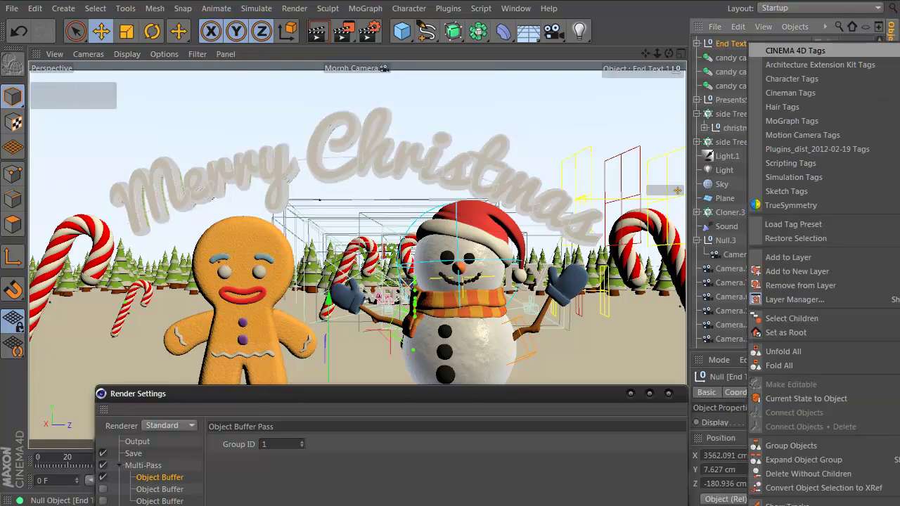
click(715, 41)
right_click(715, 41)
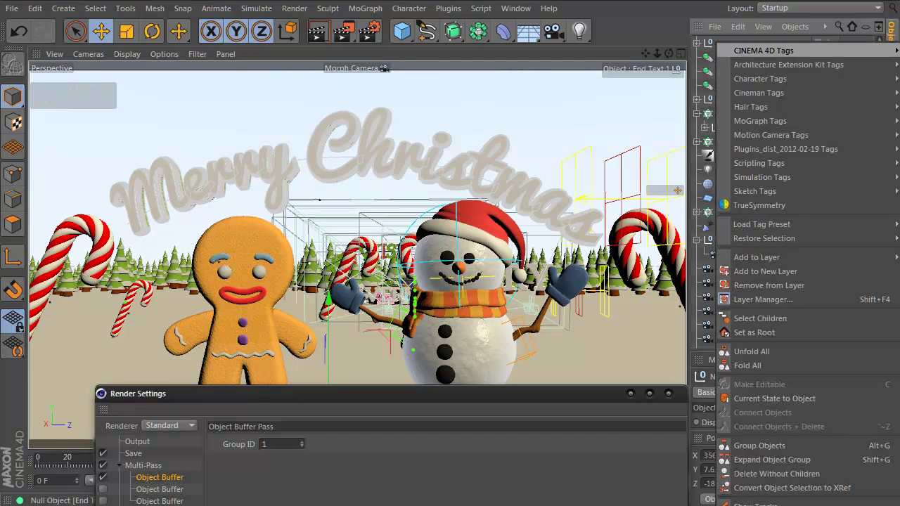
key(Escape)
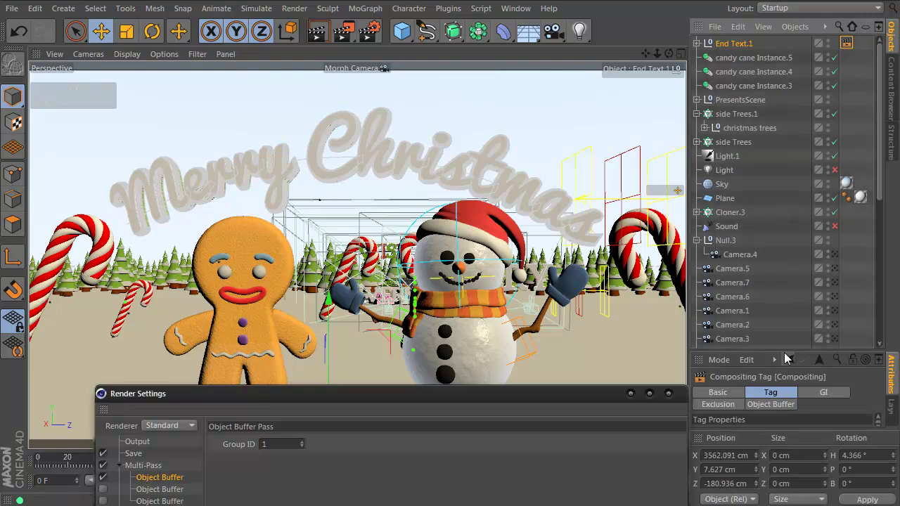
- In the Compositing tag's Object Buffer settings, enable the first buffer and set its number to 2
drag(782, 350, 779, 183)
click(771, 236)
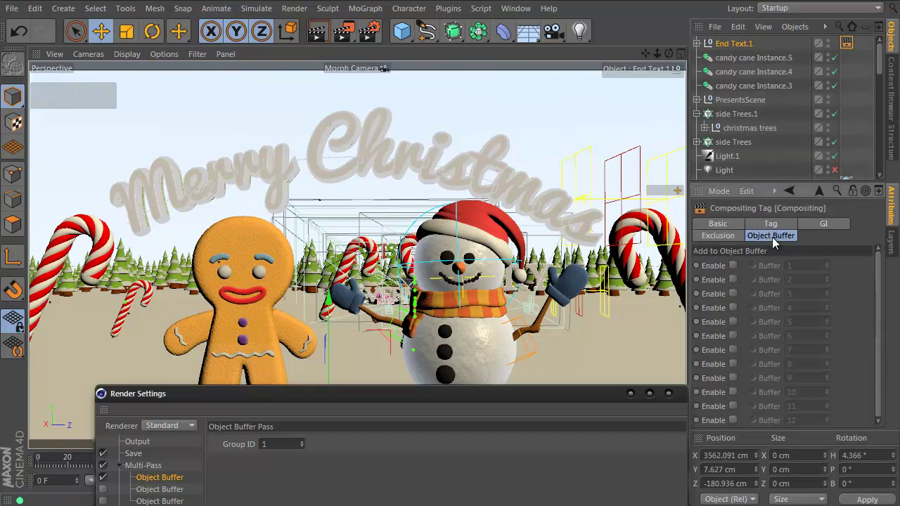
click(733, 265)
click(800, 265)
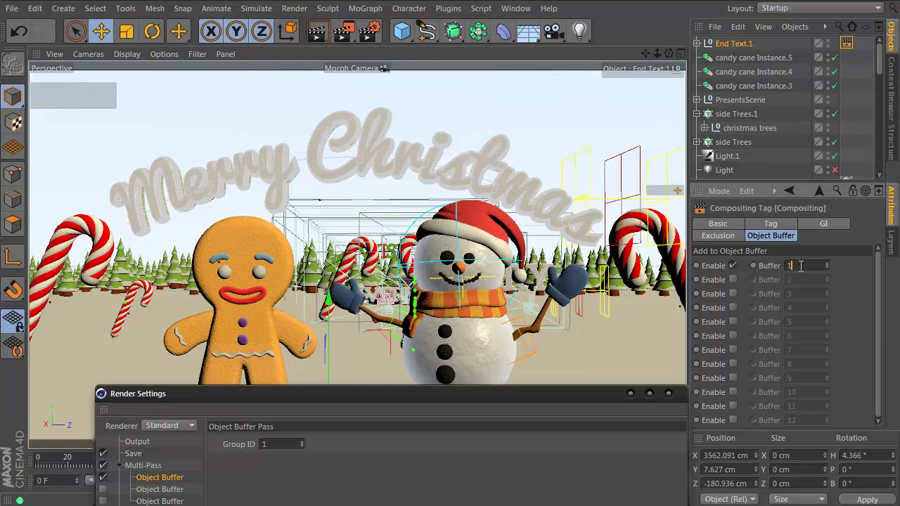
text(2)
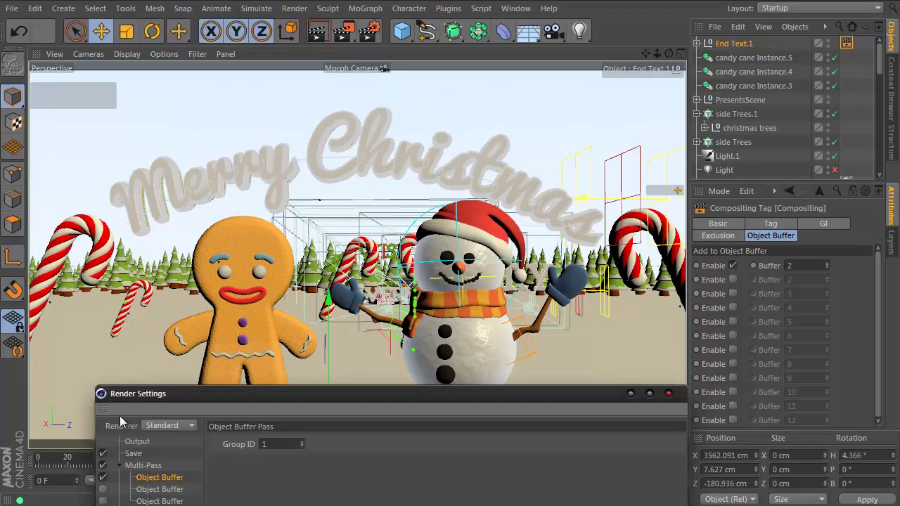
- View the render settings' Save options and examine the file paths for the regular image and the multi-pass image
click(133, 454)
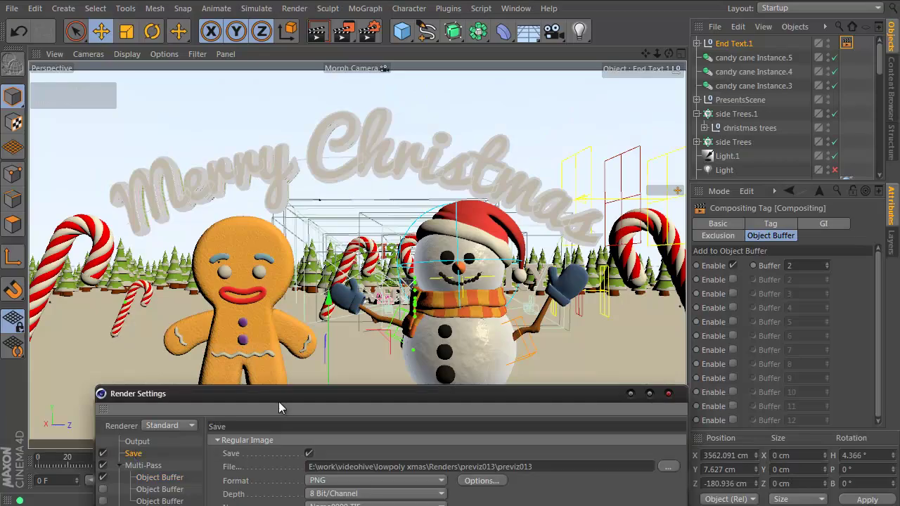
drag(278, 402, 303, 166)
click(571, 230)
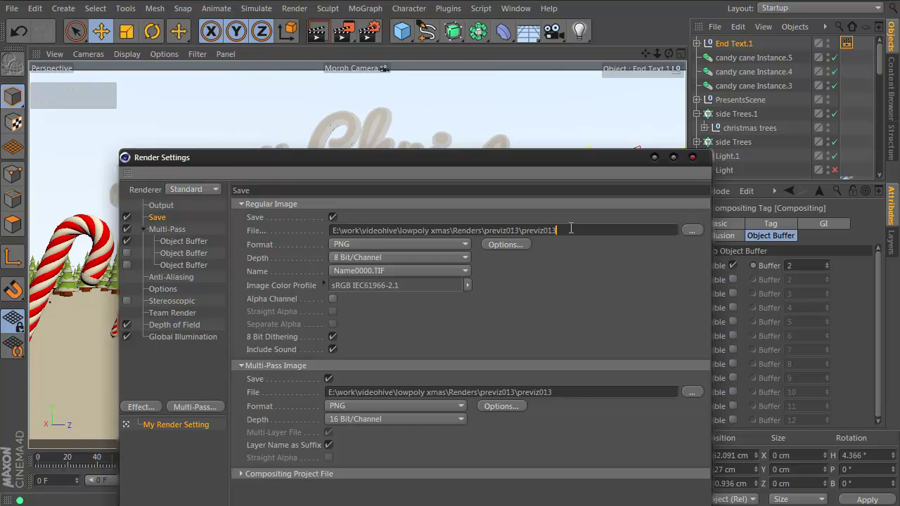
click(569, 392)
drag(445, 150, 412, 80)
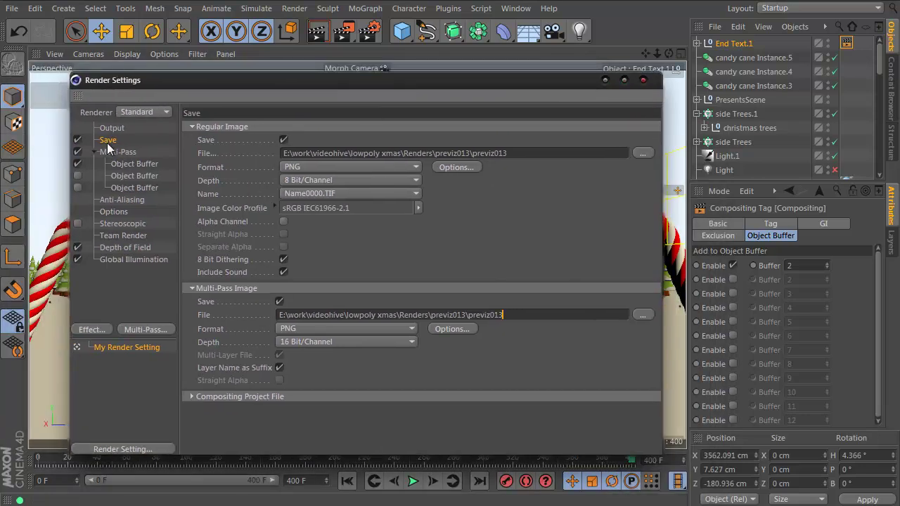
- Examine the list of passes that can be added to the Multi-Pass render, then dismiss it without adding any
right_click(123, 151)
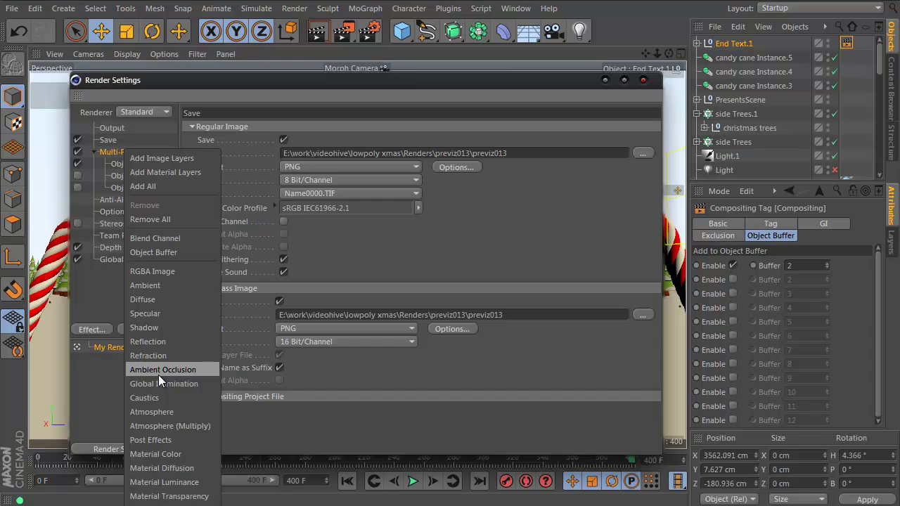
click(549, 268)
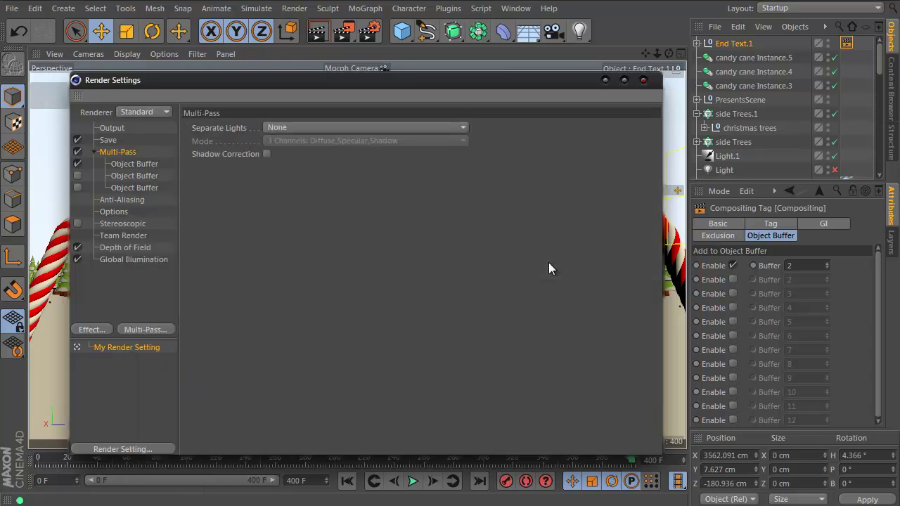
drag(466, 79, 476, 100)
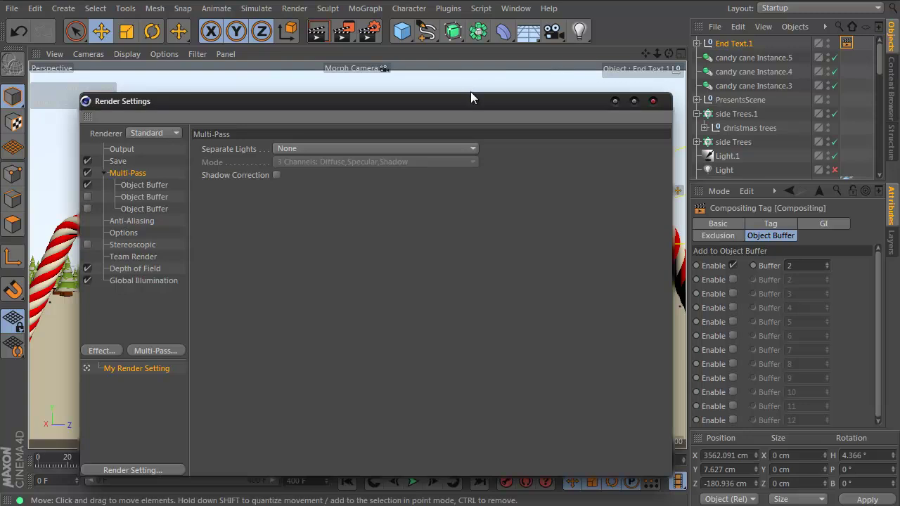
drag(497, 103, 496, 86)
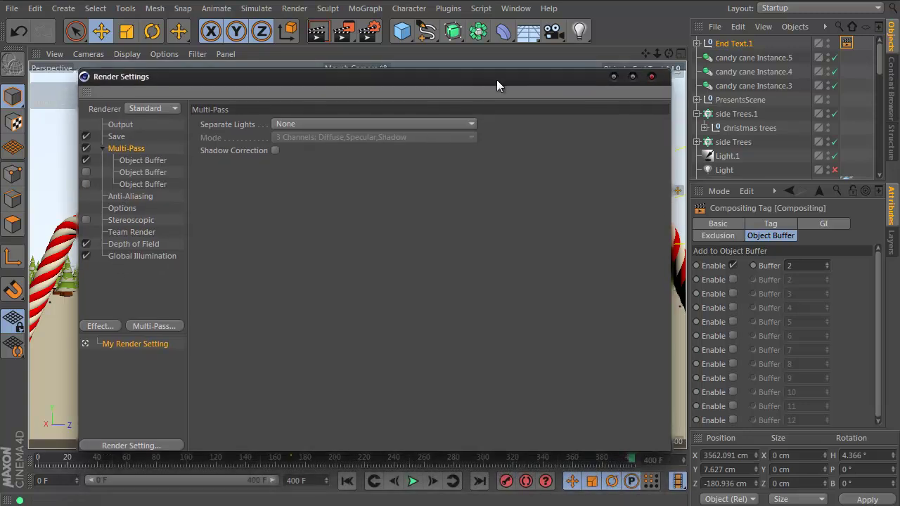
- Return to the Save options and examine the file formats available for the regular image, keeping PNG
click(117, 136)
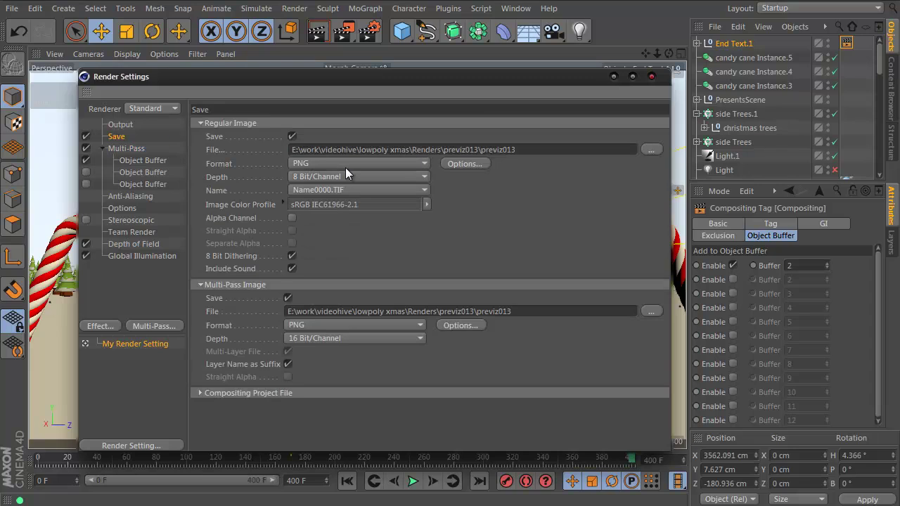
click(345, 164)
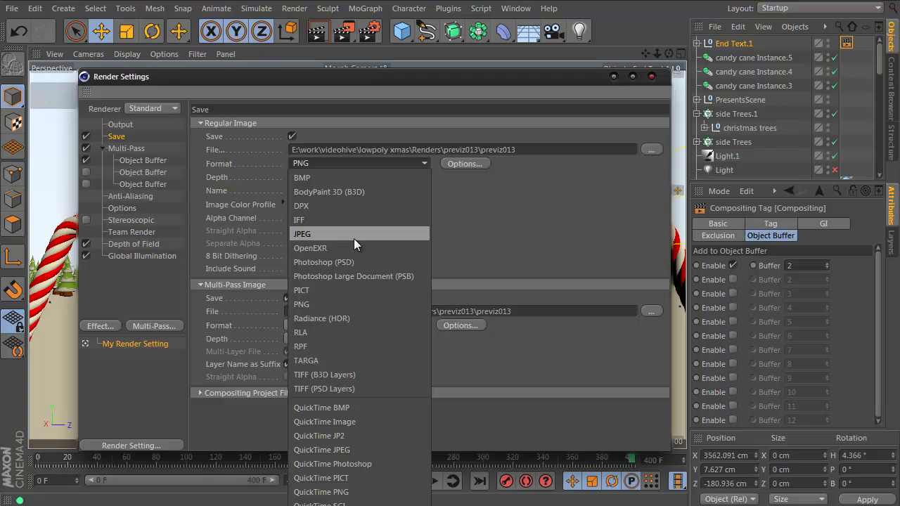
click(517, 229)
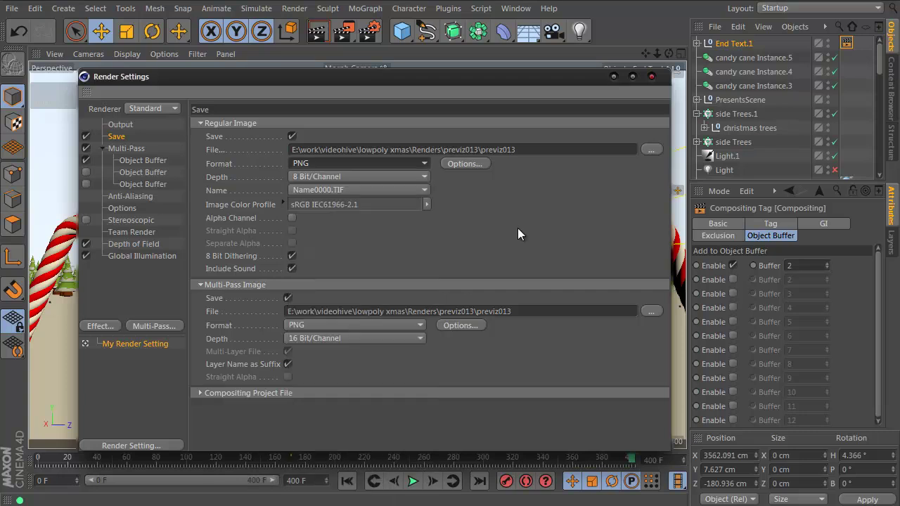